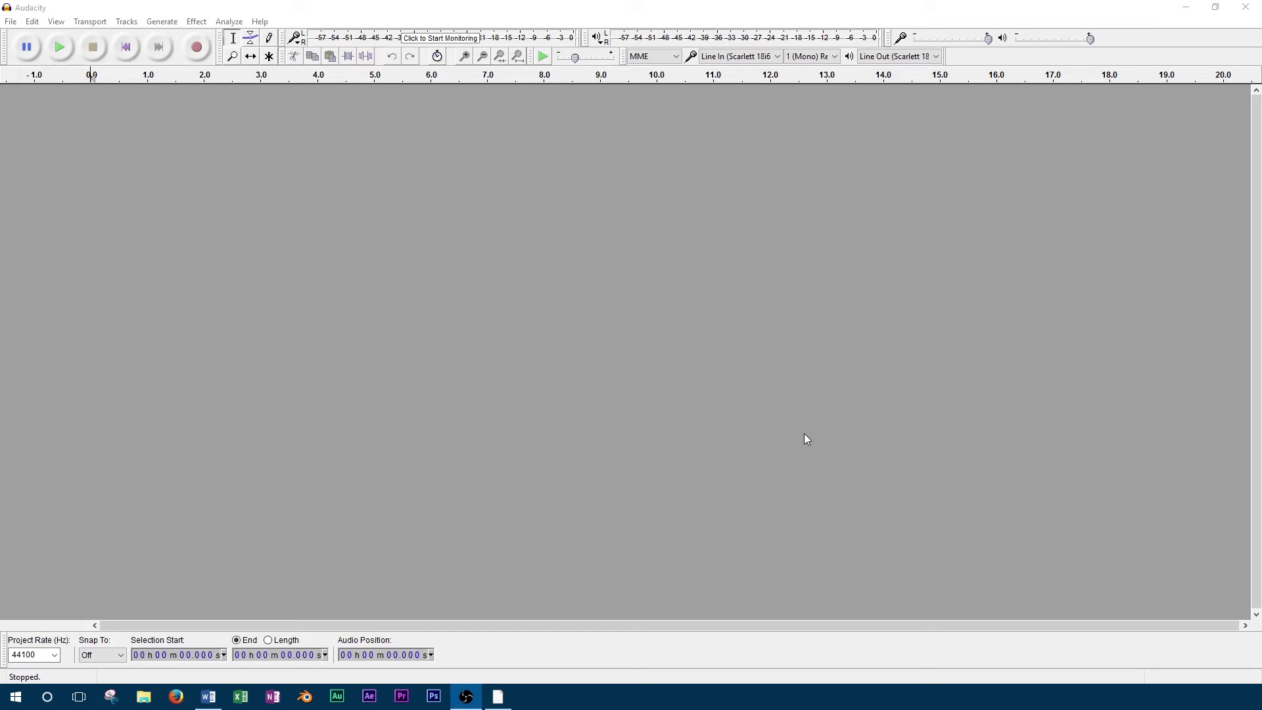
# - Generate a 10-second 440 Hz sine tone at 0.8 amplitude in a new track
pyautogui.click(162, 23)
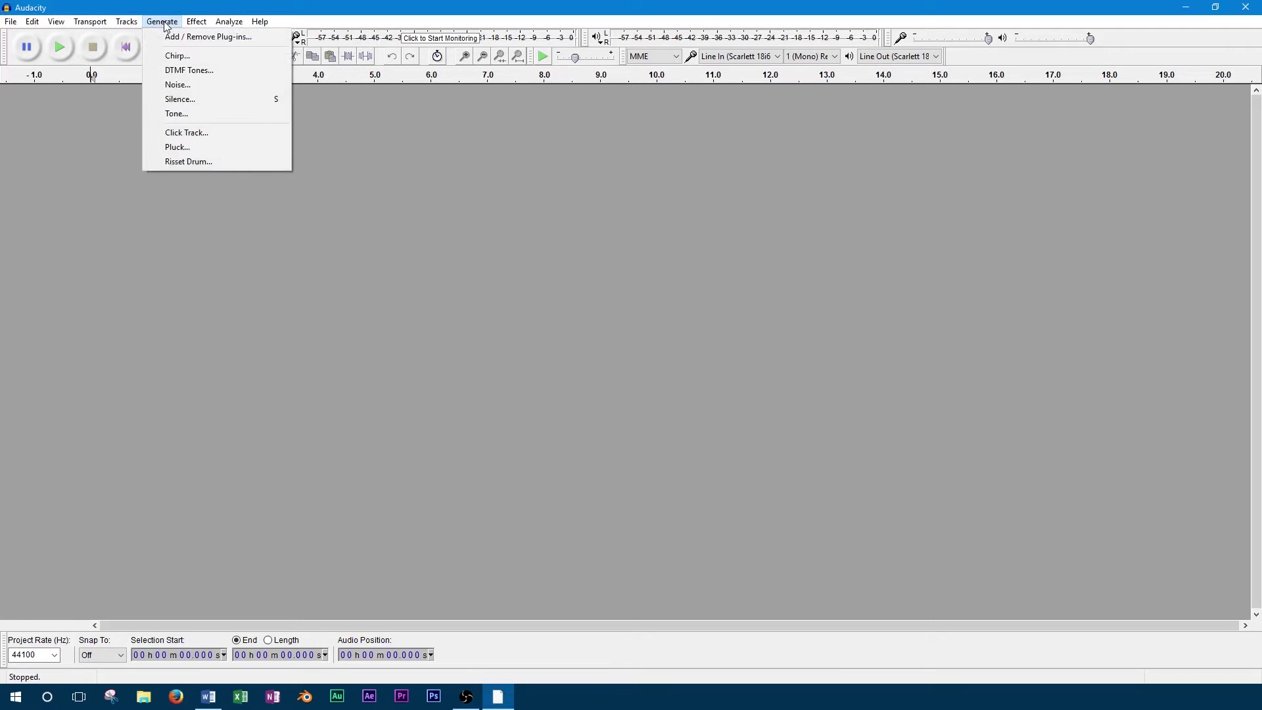
pyautogui.click(166, 115)
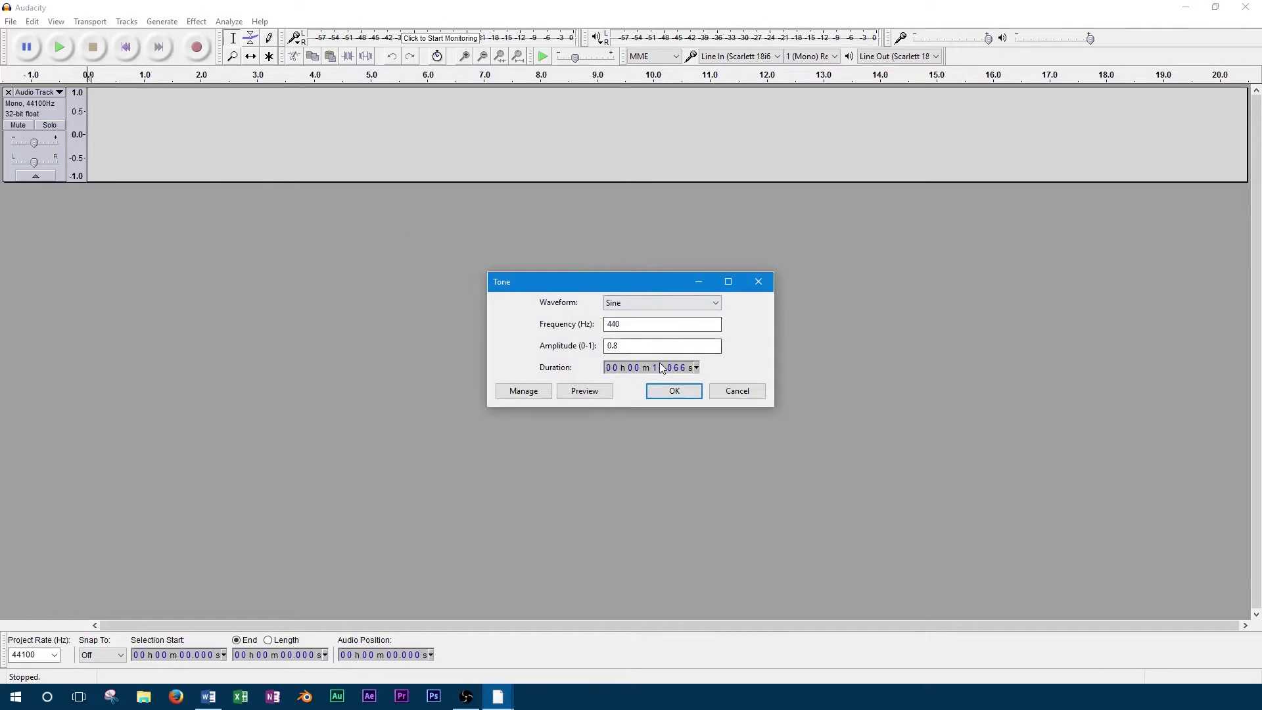
pyautogui.click(672, 395)
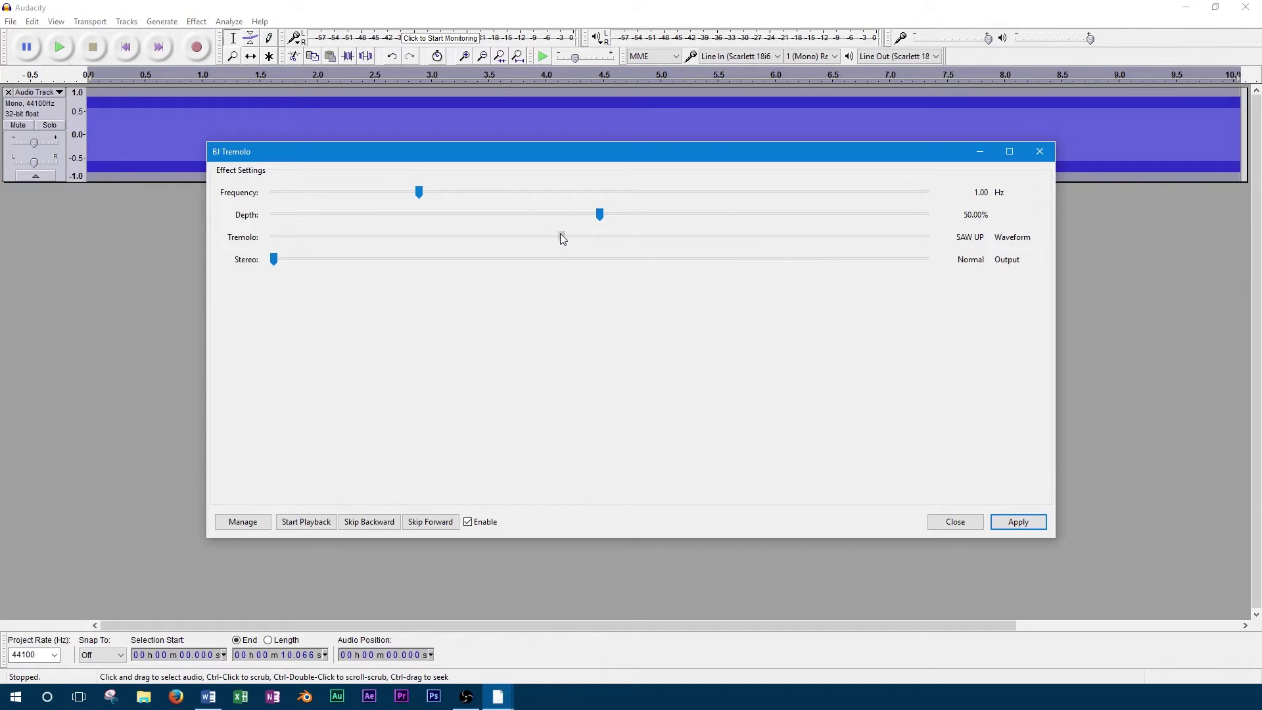
pyautogui.moveTo(560, 235); pyautogui.dragTo(430, 224)
pyautogui.click(1018, 523)
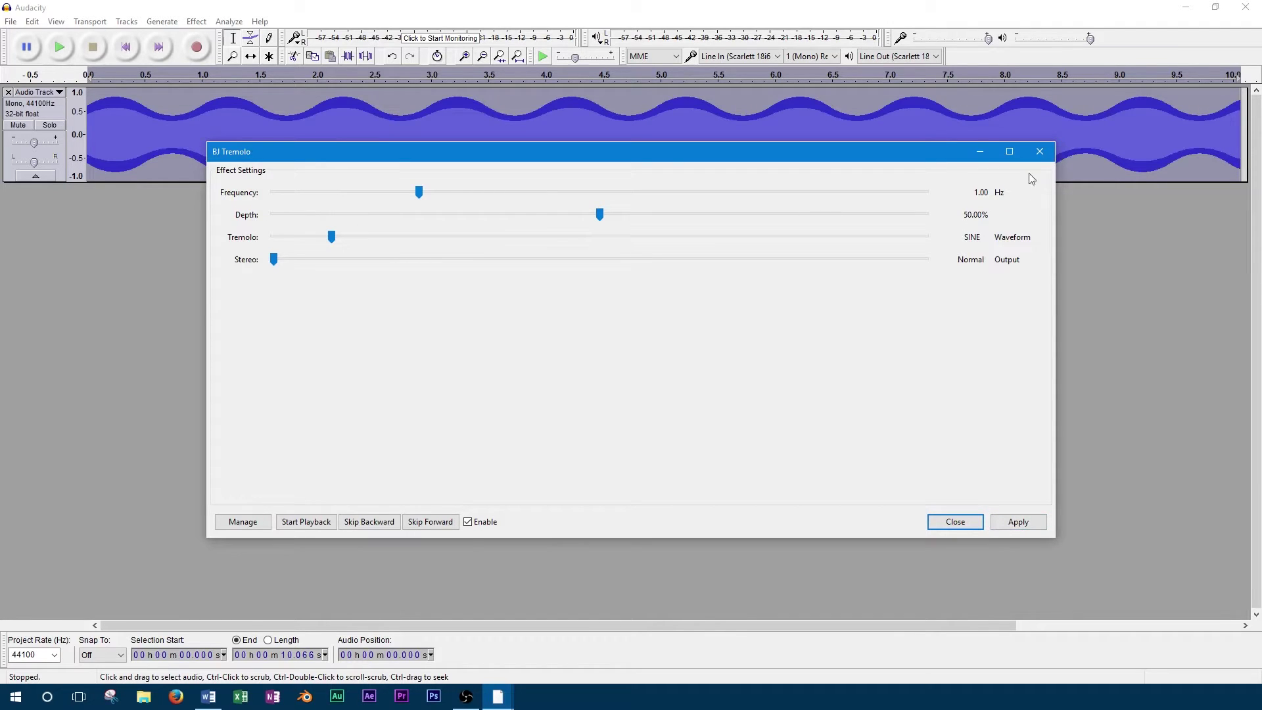
pyautogui.click(1039, 151)
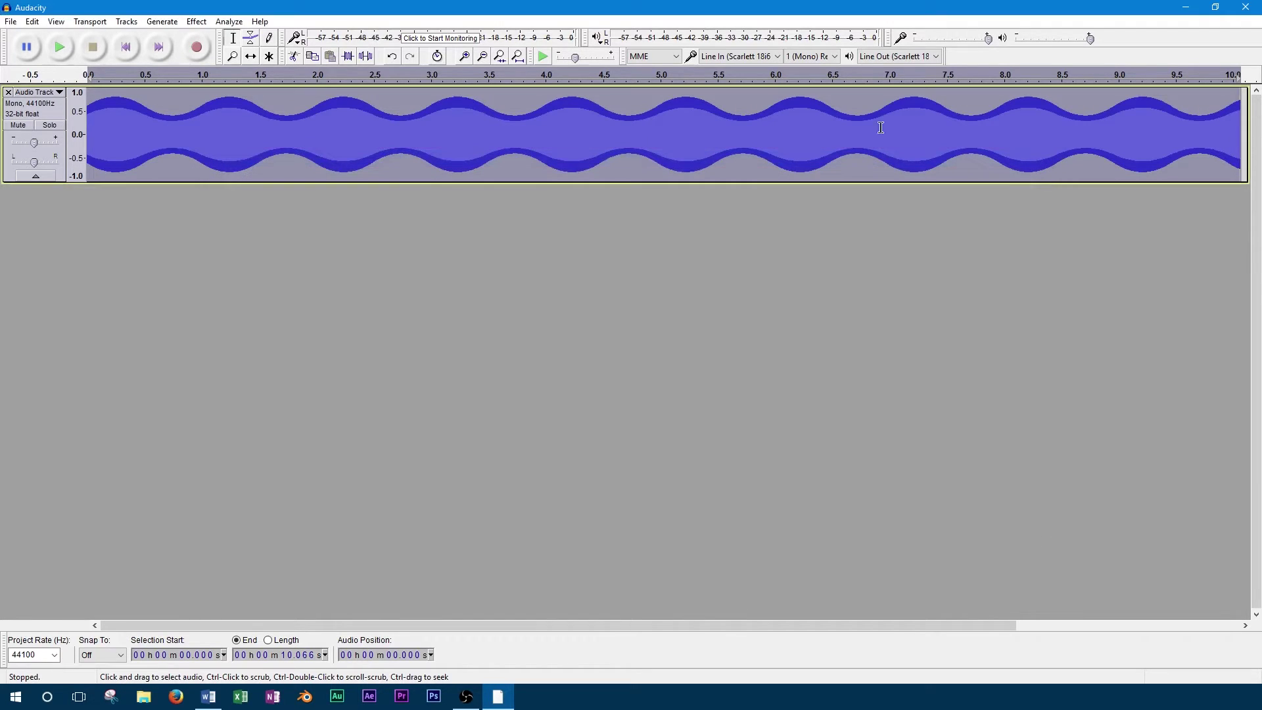
pyautogui.click(60, 49)
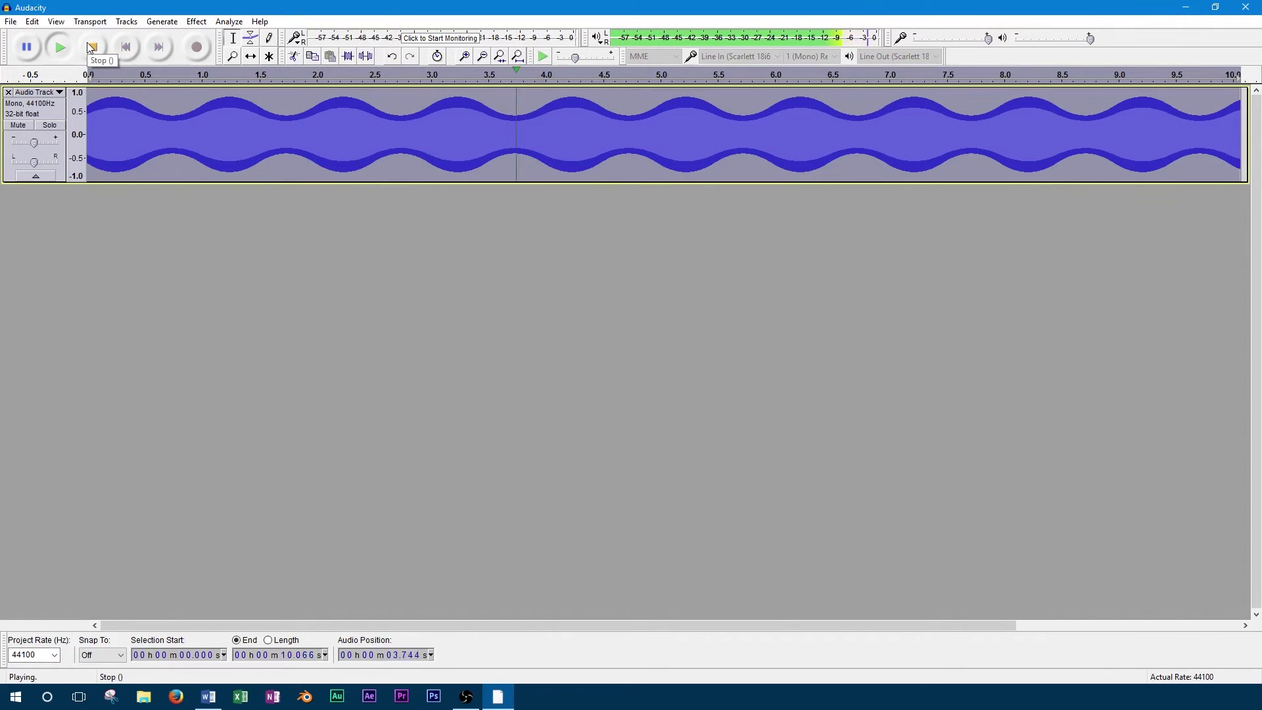
pyautogui.click(91, 47)
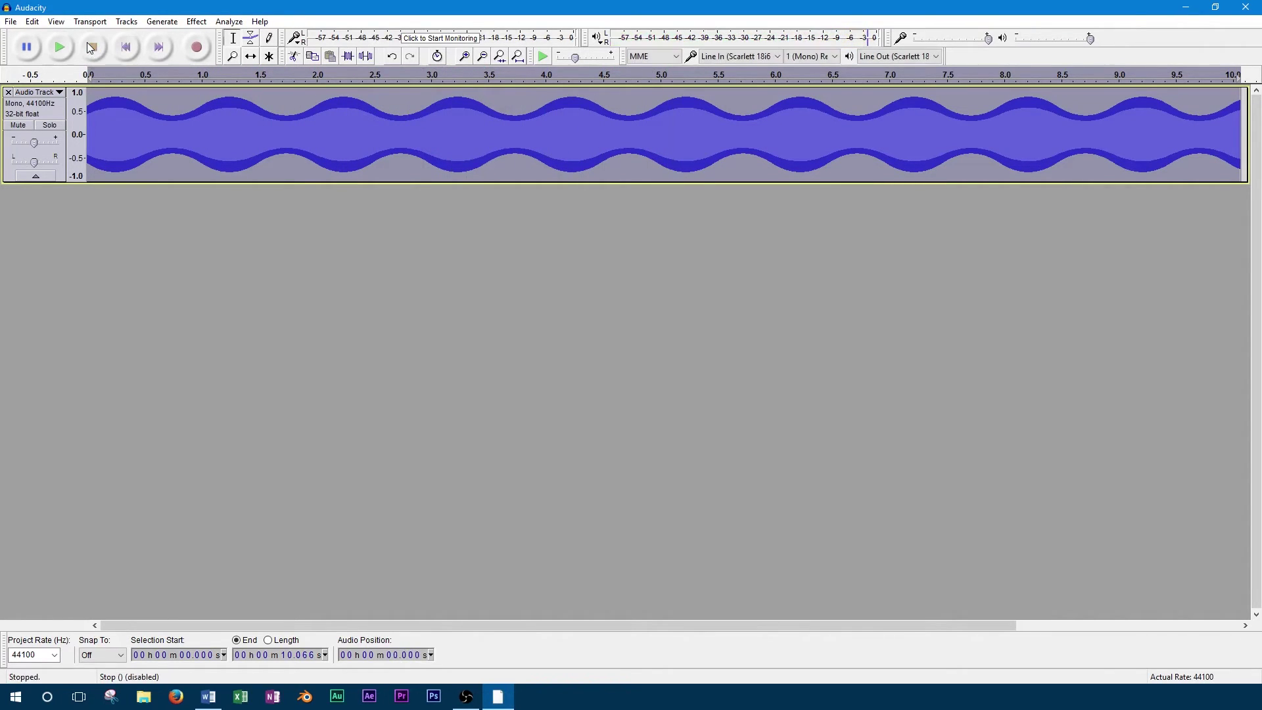
pyautogui.hotkey('ctrl', 'z')
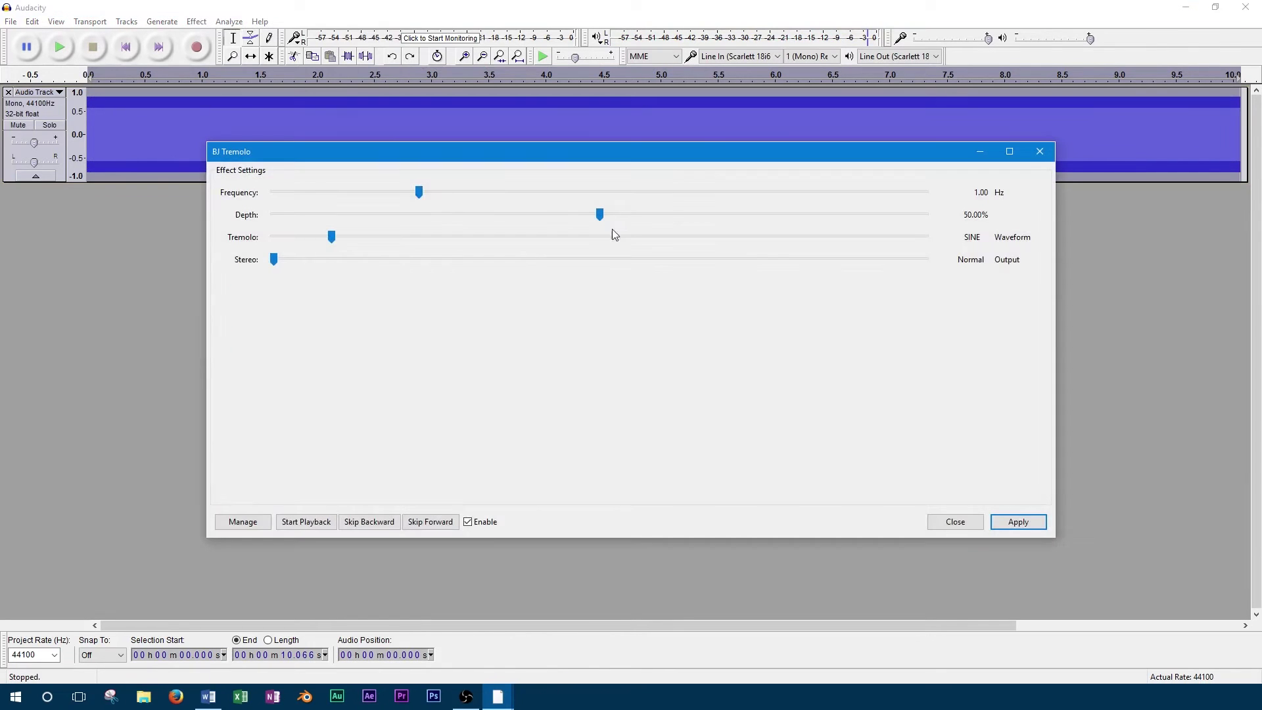
pyautogui.moveTo(418, 193); pyautogui.dragTo(756, 192)
pyautogui.press('Return')
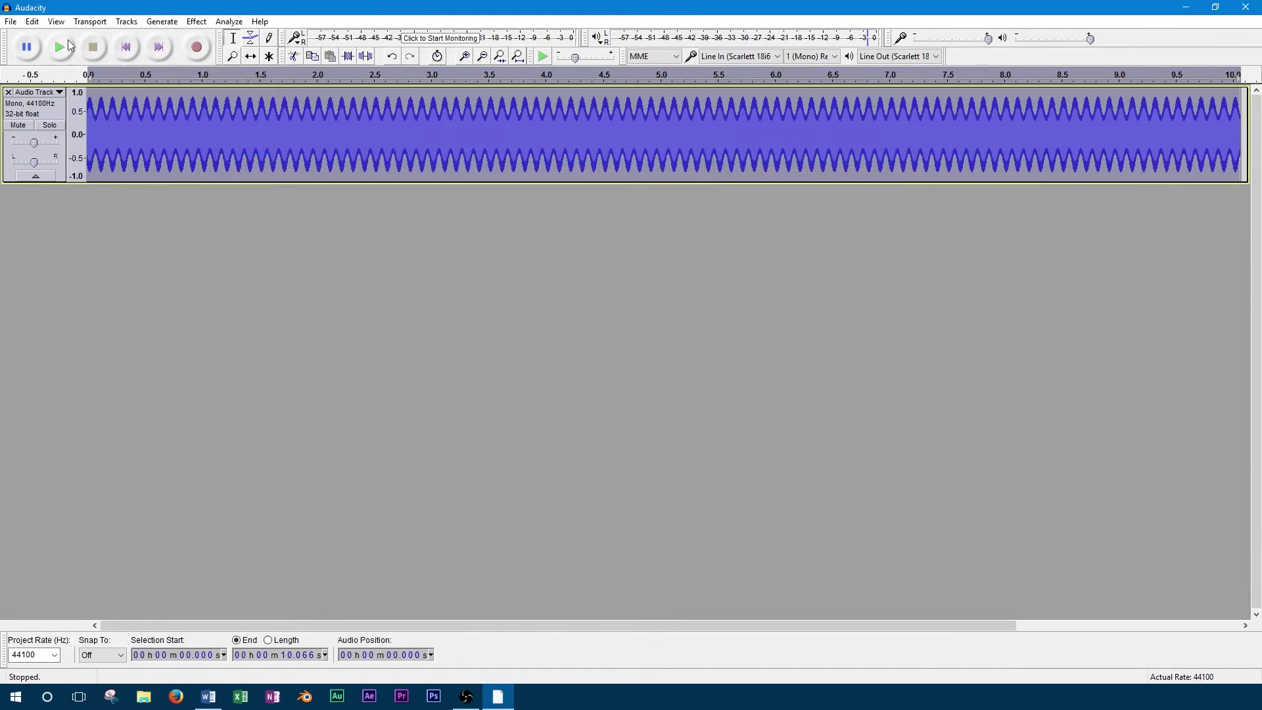
pyautogui.click(60, 48)
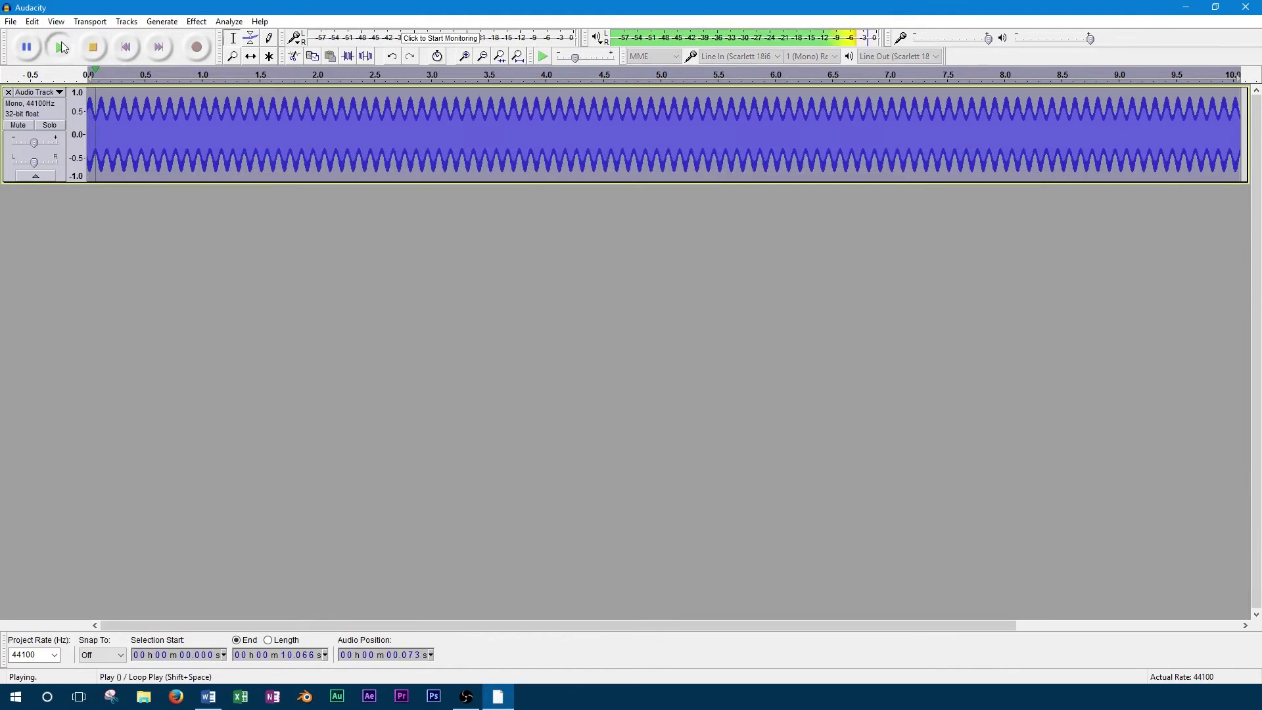
pyautogui.click(105, 55)
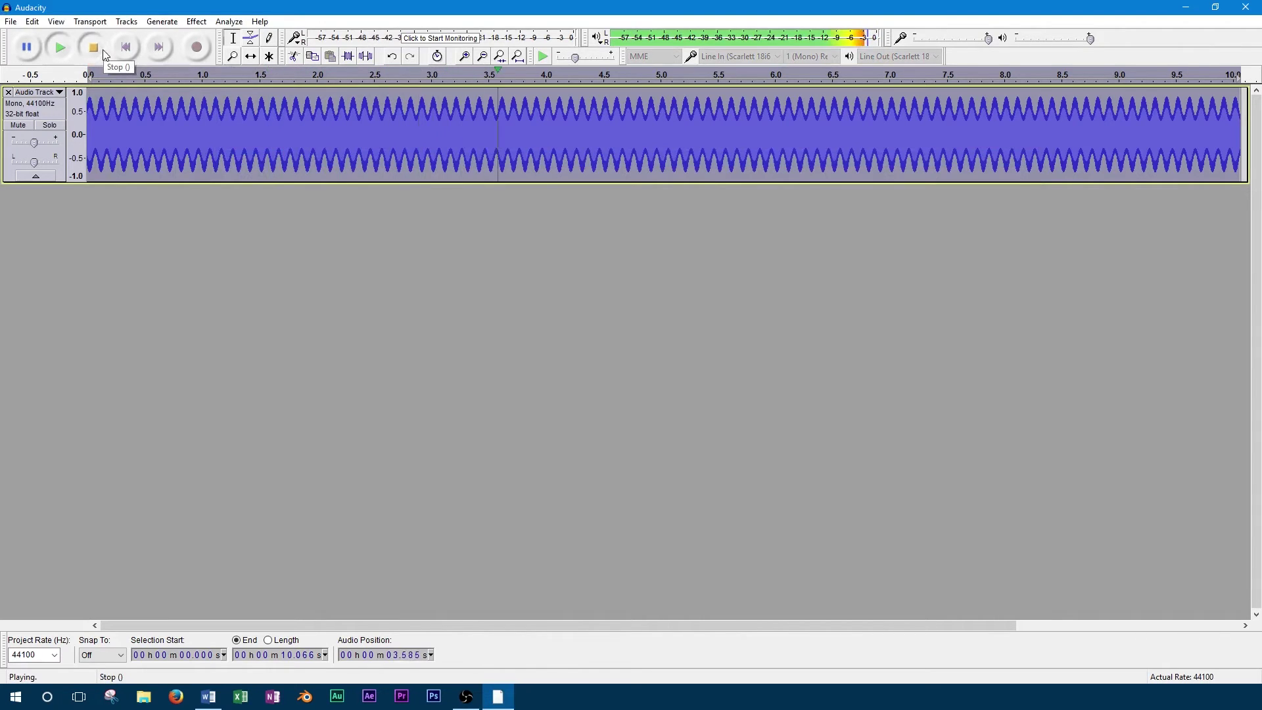
pyautogui.hotkey('ctrl', 'z')
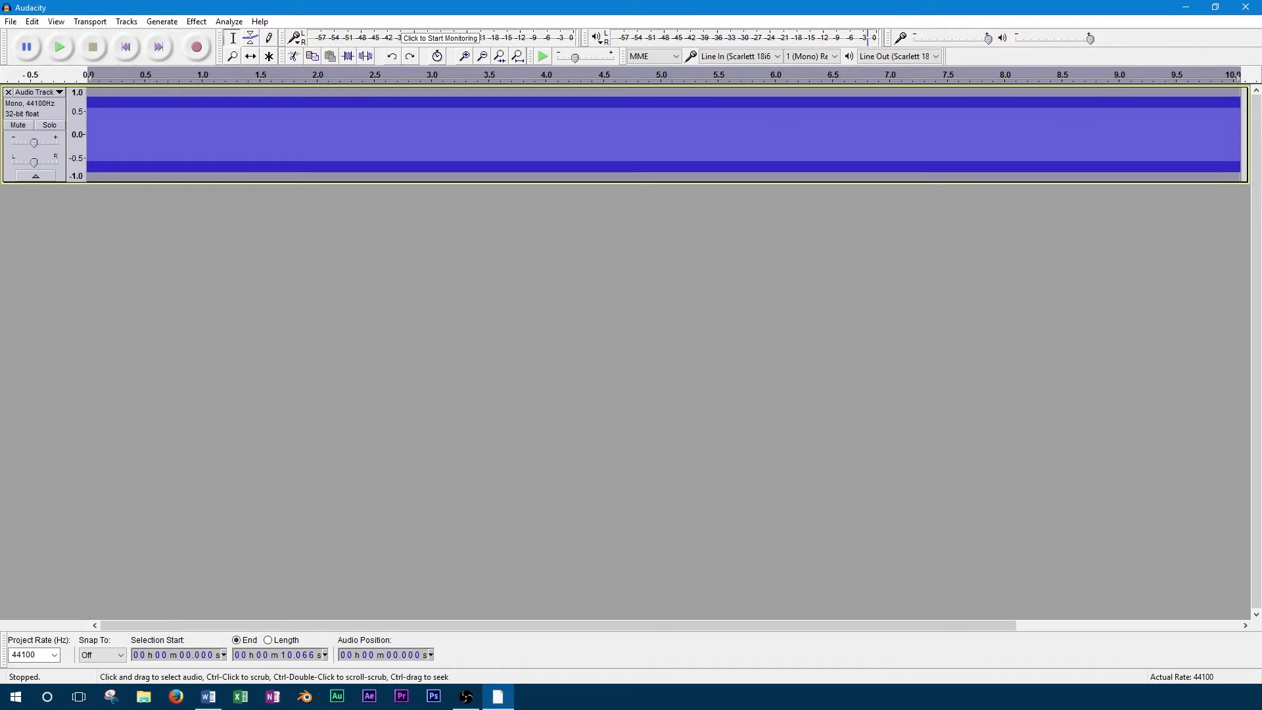
# - Open BJ Tremolo at 2.5 Hz, then apply and play it at 25% depth
pyautogui.click(197, 21)
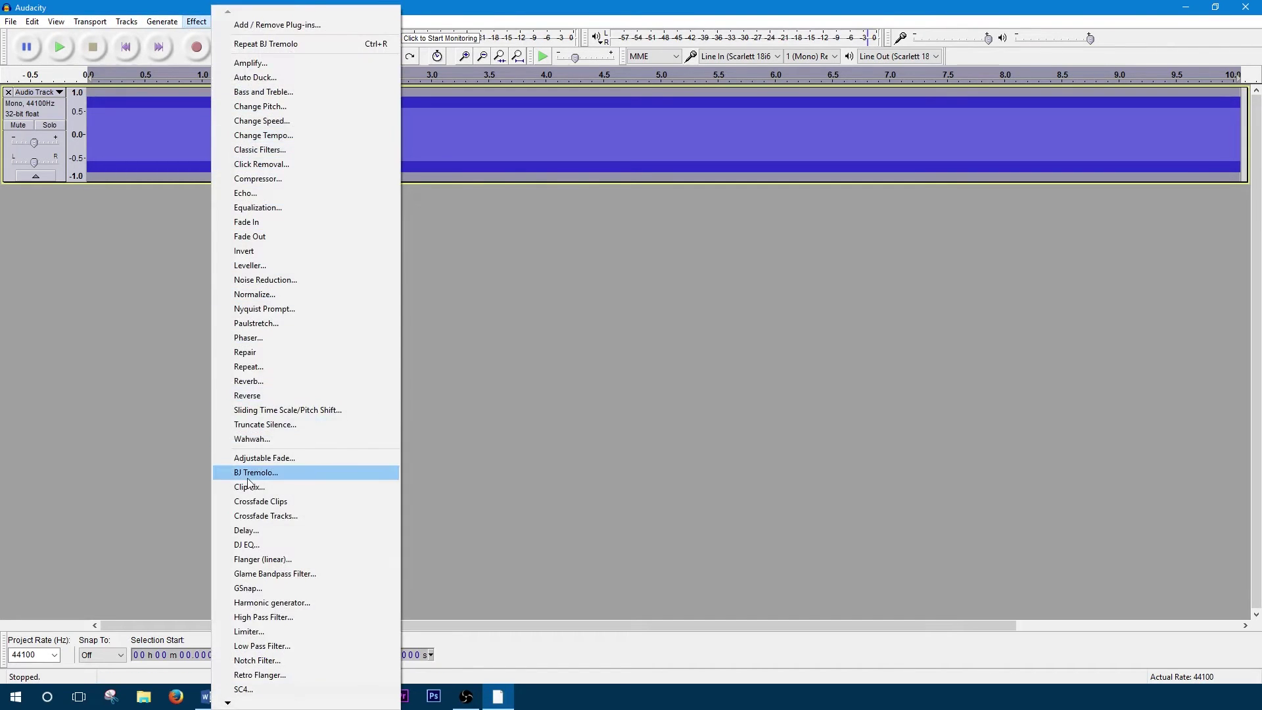
pyautogui.click(293, 472)
pyautogui.moveTo(734, 191); pyautogui.dragTo(504, 192)
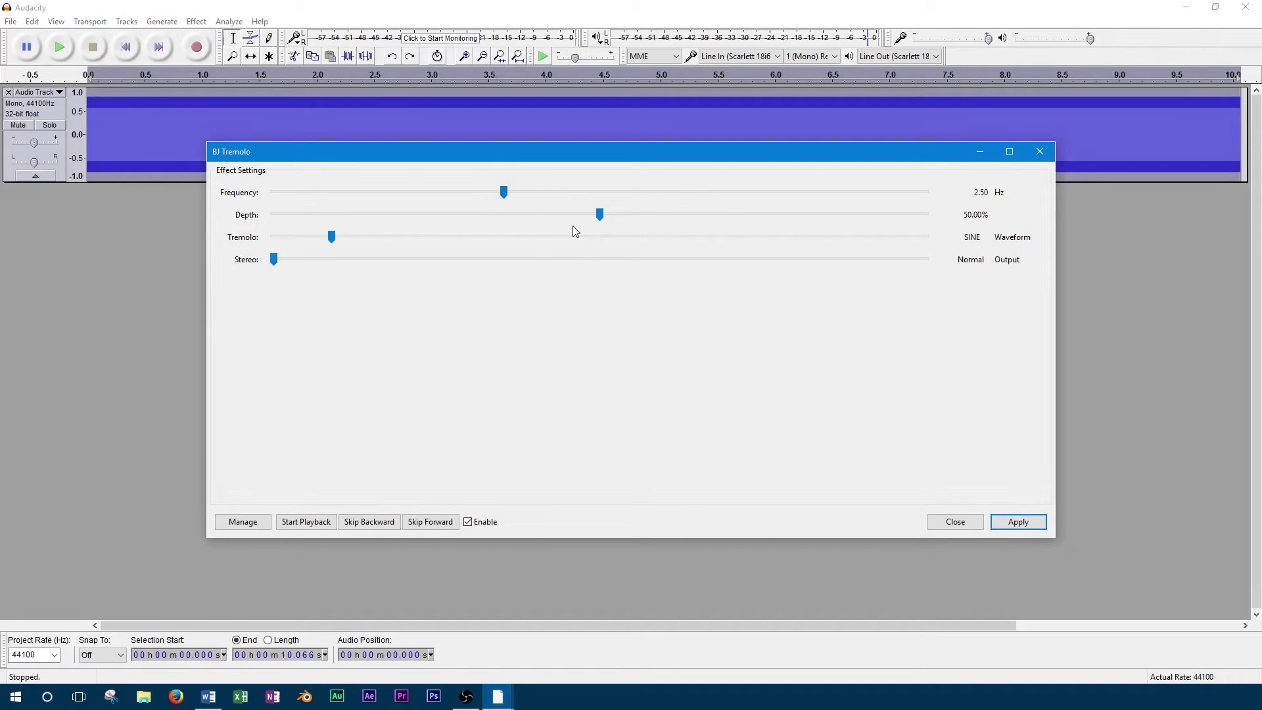
pyautogui.moveTo(604, 219); pyautogui.dragTo(434, 218)
pyautogui.click(1016, 523)
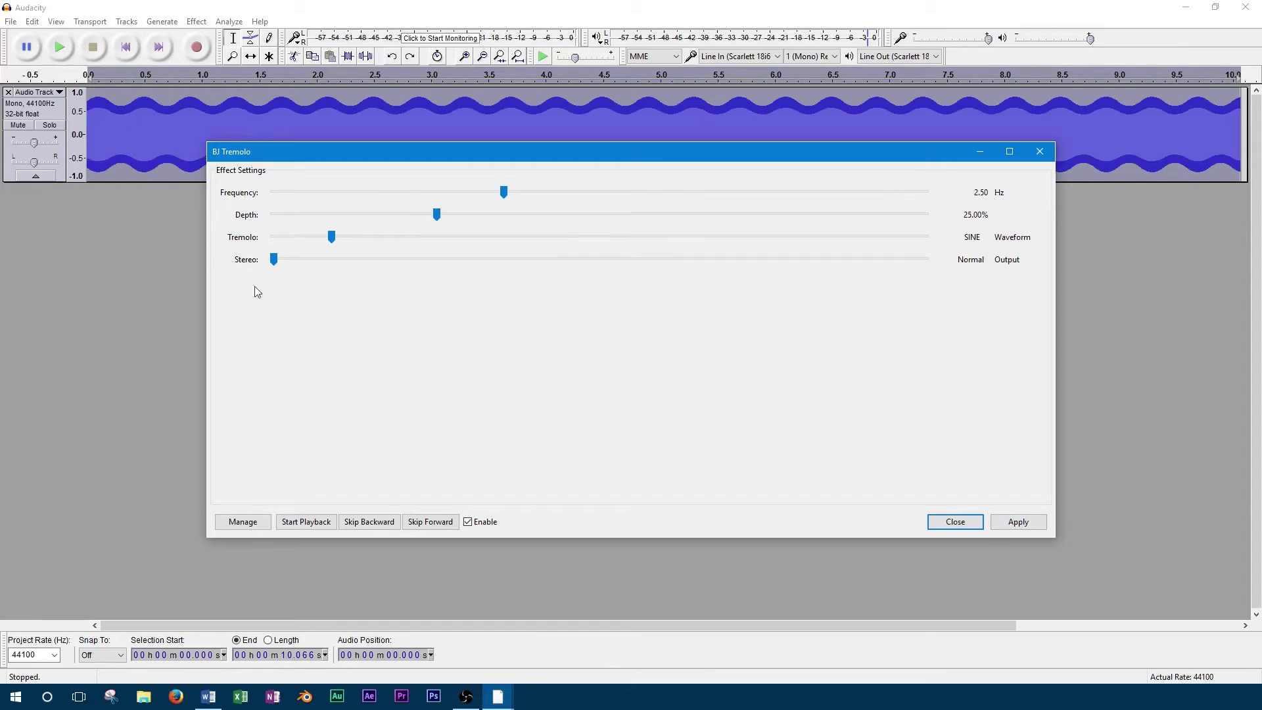
pyautogui.click(68, 46)
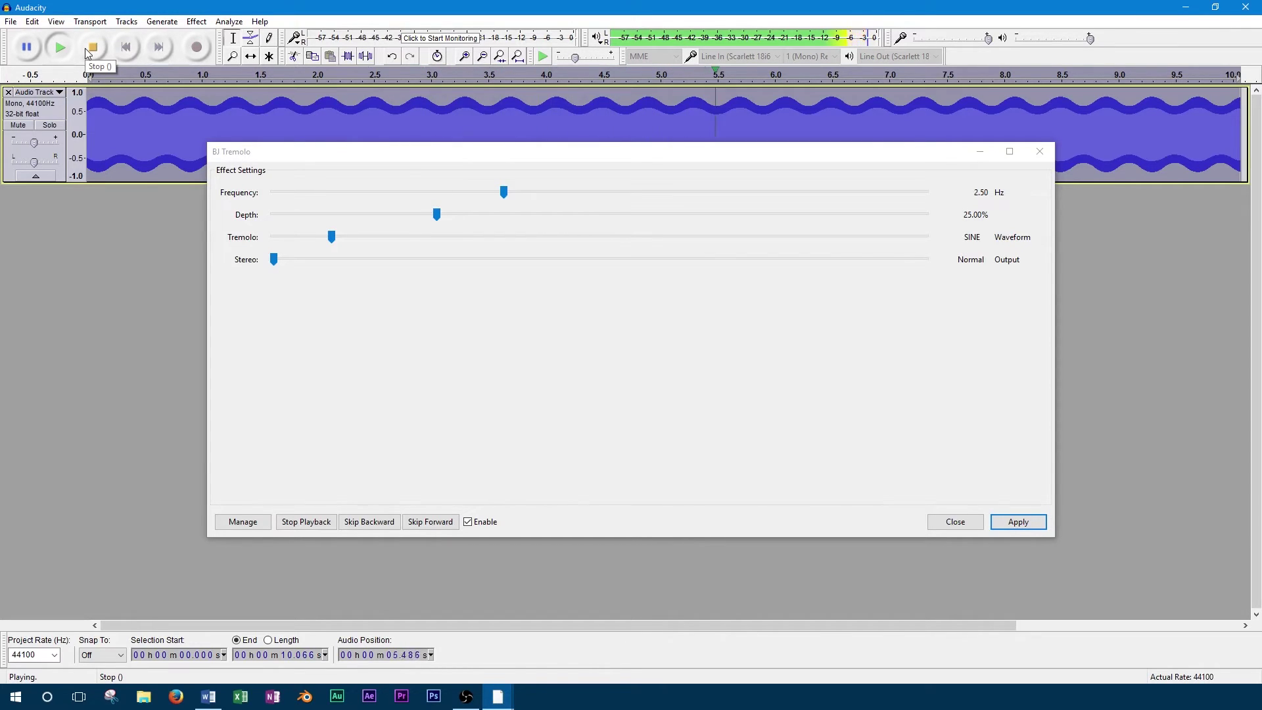
pyautogui.click(89, 50)
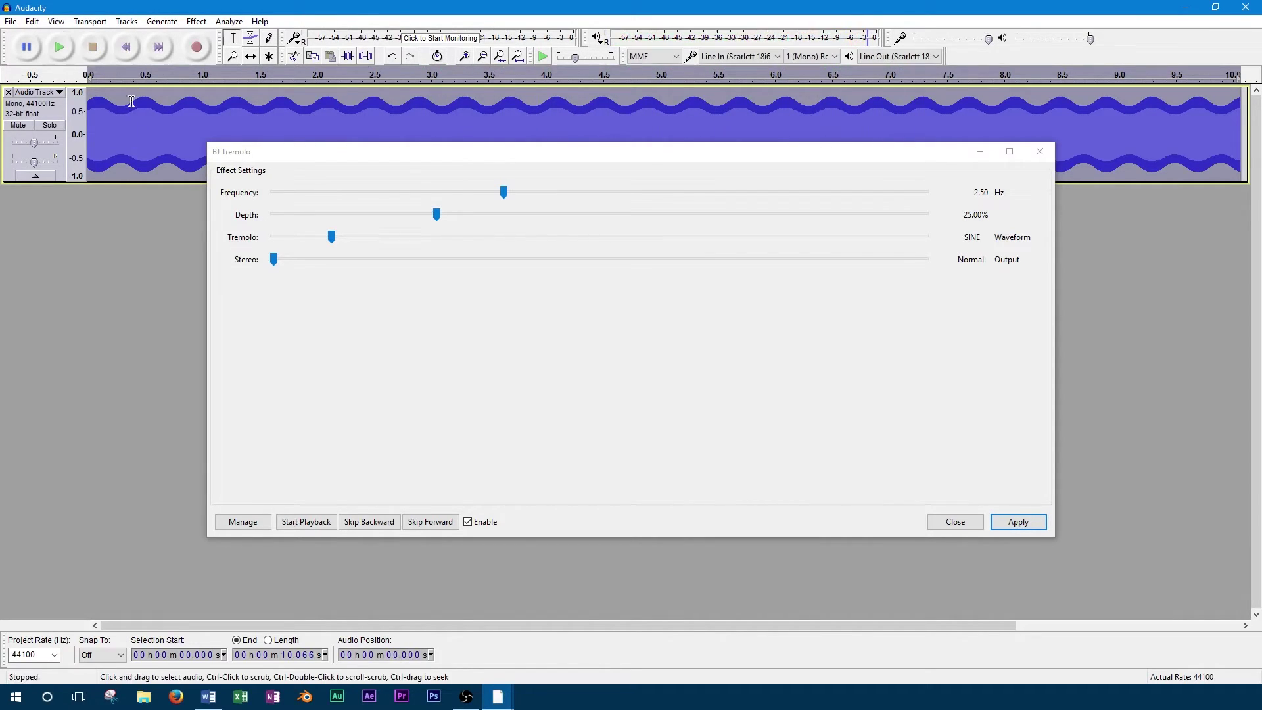
# - Audition the tremolo at 75% depth, then undo it
pyautogui.moveTo(436, 214); pyautogui.dragTo(762, 214)
pyautogui.click(59, 47)
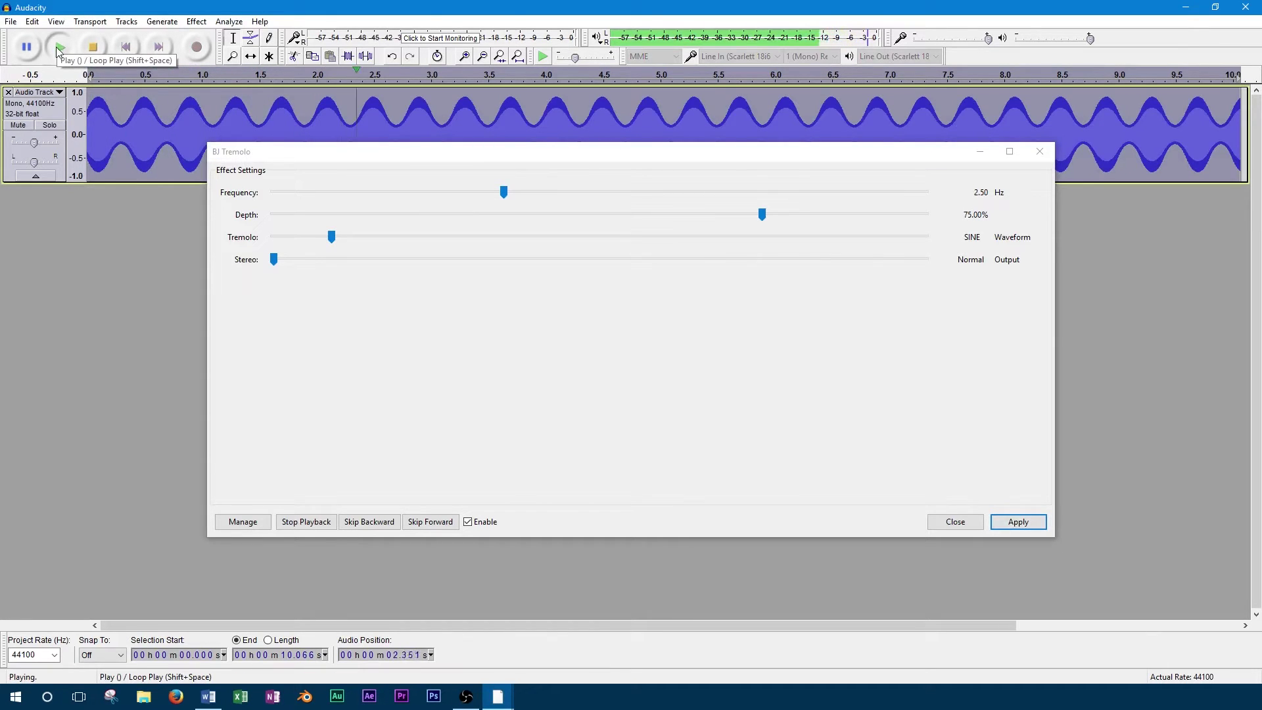
pyautogui.click(90, 52)
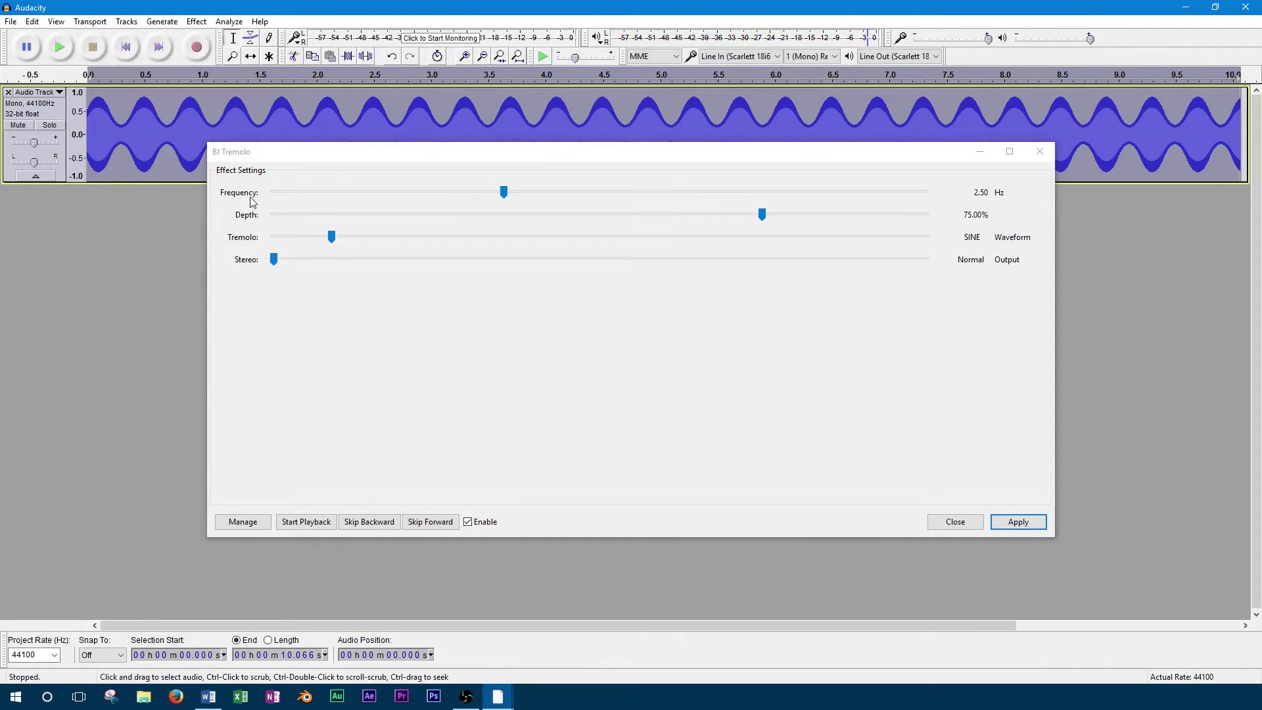
pyautogui.hotkey('ctrl', 'z')
# - Apply and play the tremolo at 100% depth
pyautogui.moveTo(767, 217); pyautogui.dragTo(974, 220)
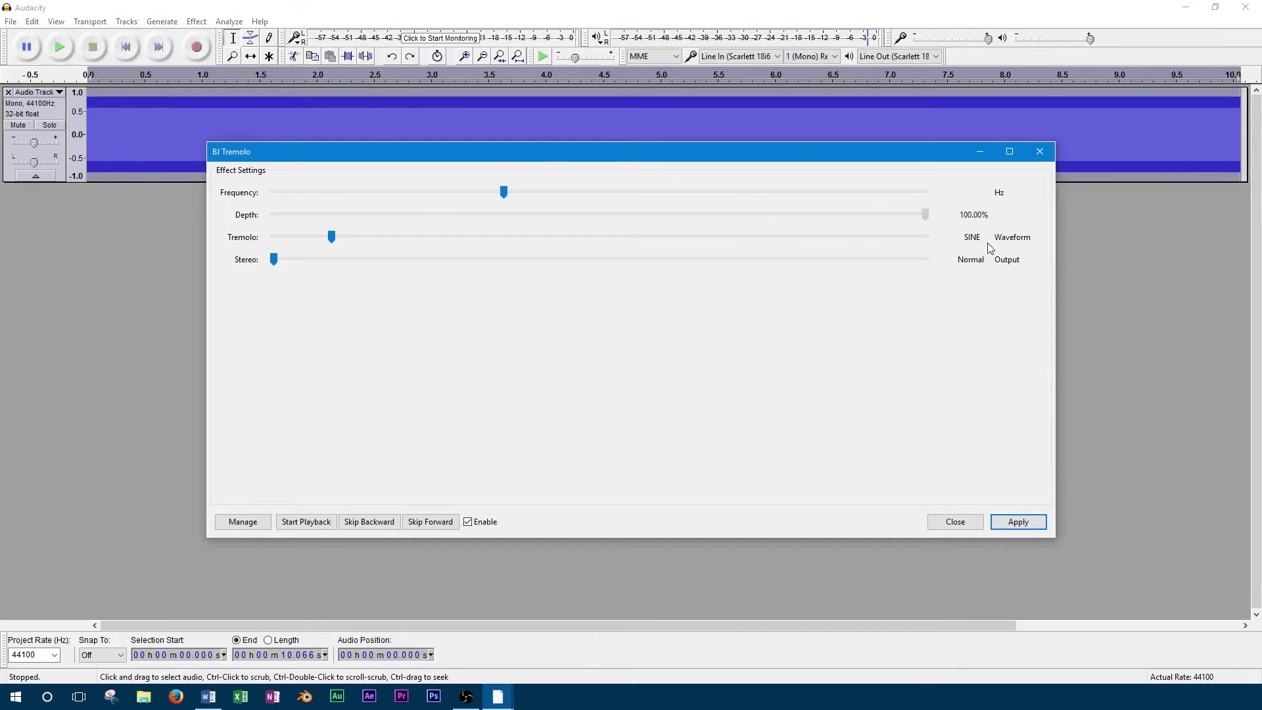
pyautogui.click(1029, 523)
pyautogui.click(65, 51)
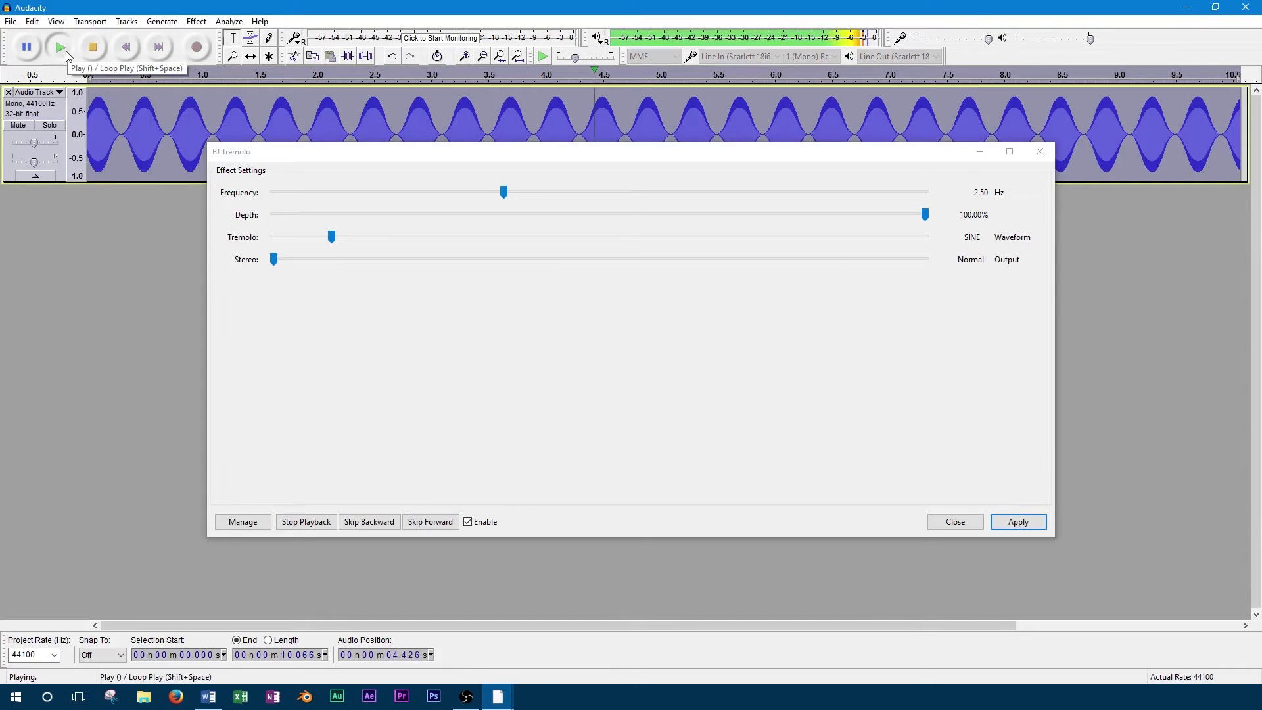
# - Set tremolo depth to 49.90%, then apply and play the SINE waveform
pyautogui.click(91, 49)
pyautogui.moveTo(925, 214); pyautogui.dragTo(469, 221)
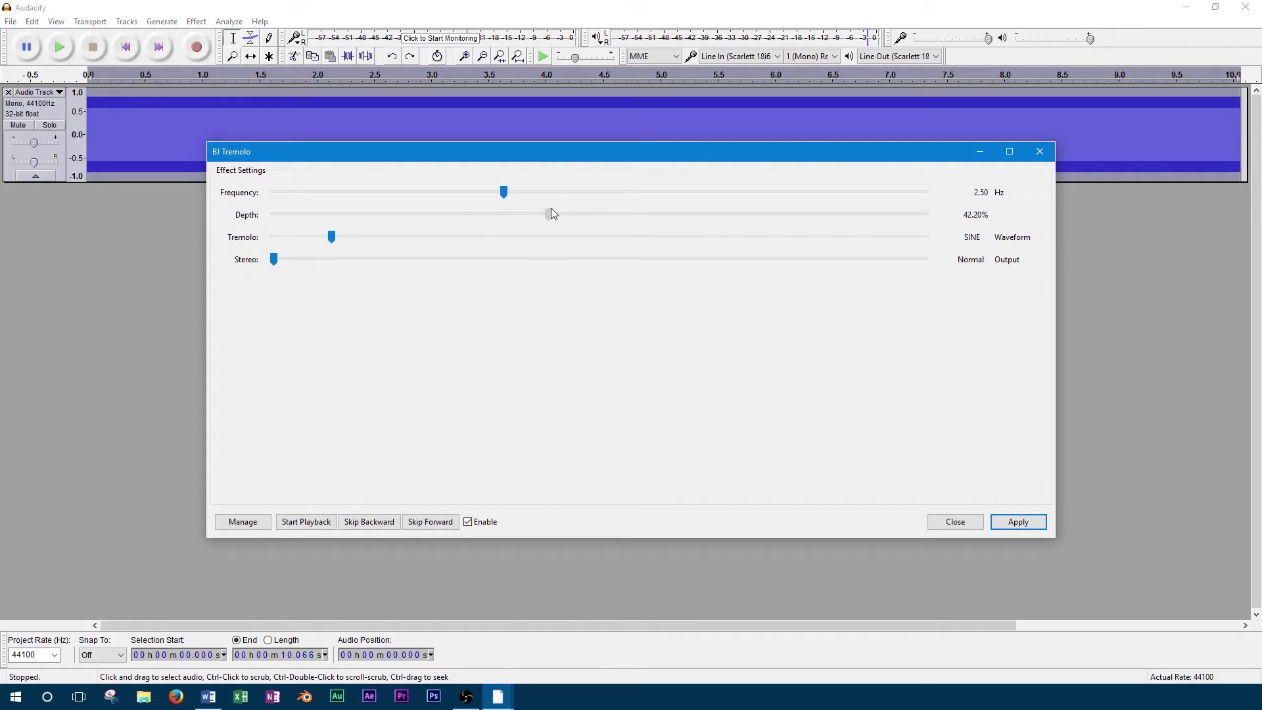
pyautogui.moveTo(568, 213); pyautogui.dragTo(577, 213)
pyautogui.click(1030, 522)
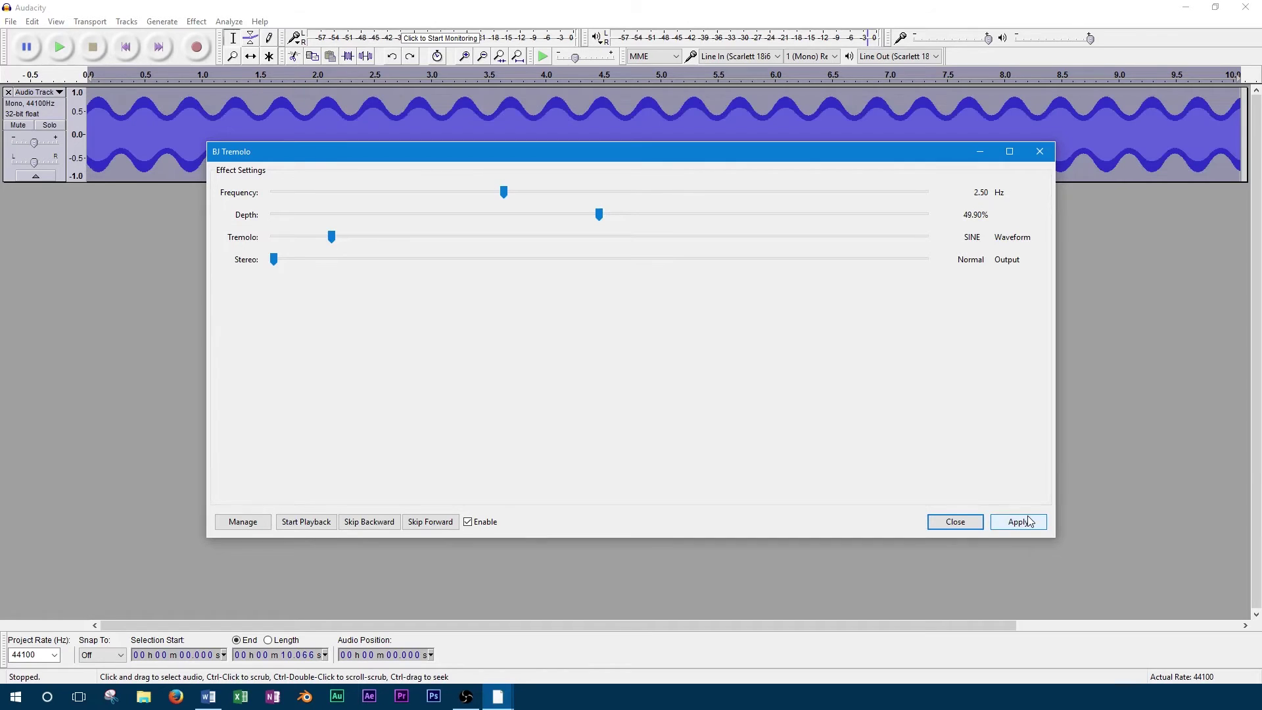
pyautogui.click(69, 48)
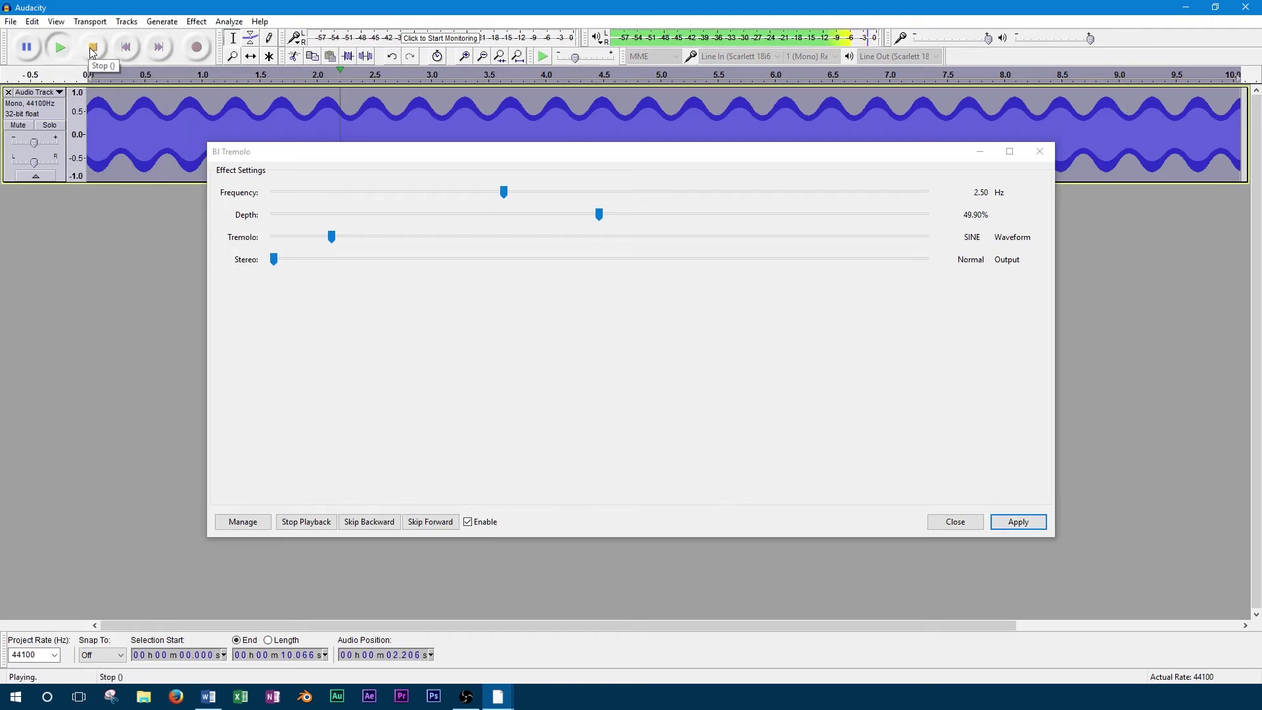
pyautogui.click(92, 48)
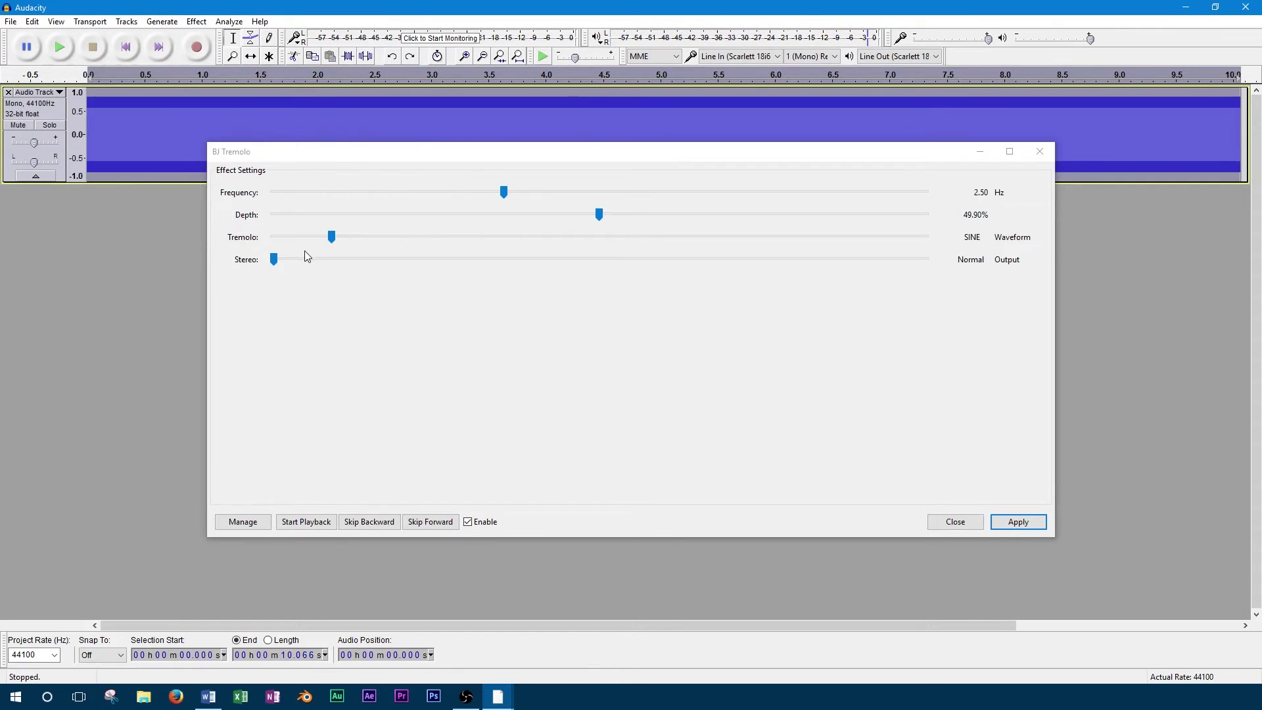
# - Apply and audition the TRI and SQUARE tremolo waveforms in turn
pyautogui.moveTo(331, 238); pyautogui.dragTo(373, 239)
pyautogui.click(1031, 522)
pyautogui.click(60, 48)
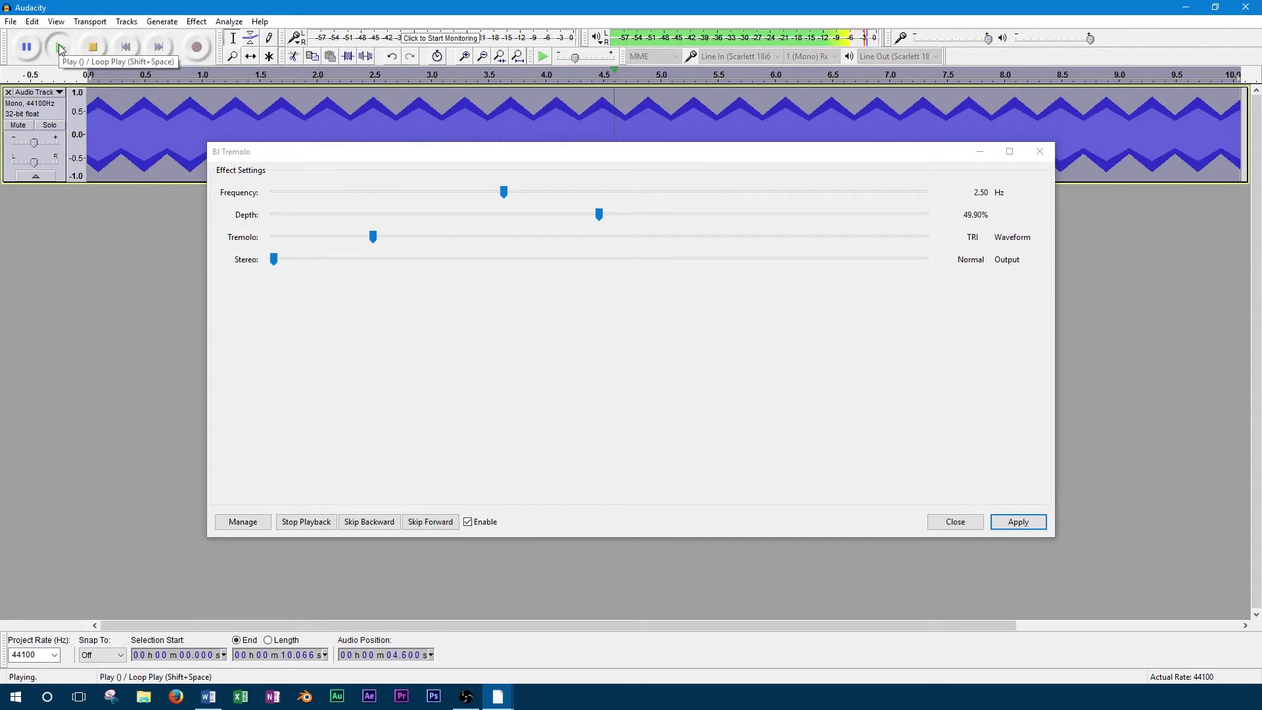
pyautogui.click(93, 47)
pyautogui.moveTo(373, 238); pyautogui.dragTo(478, 247)
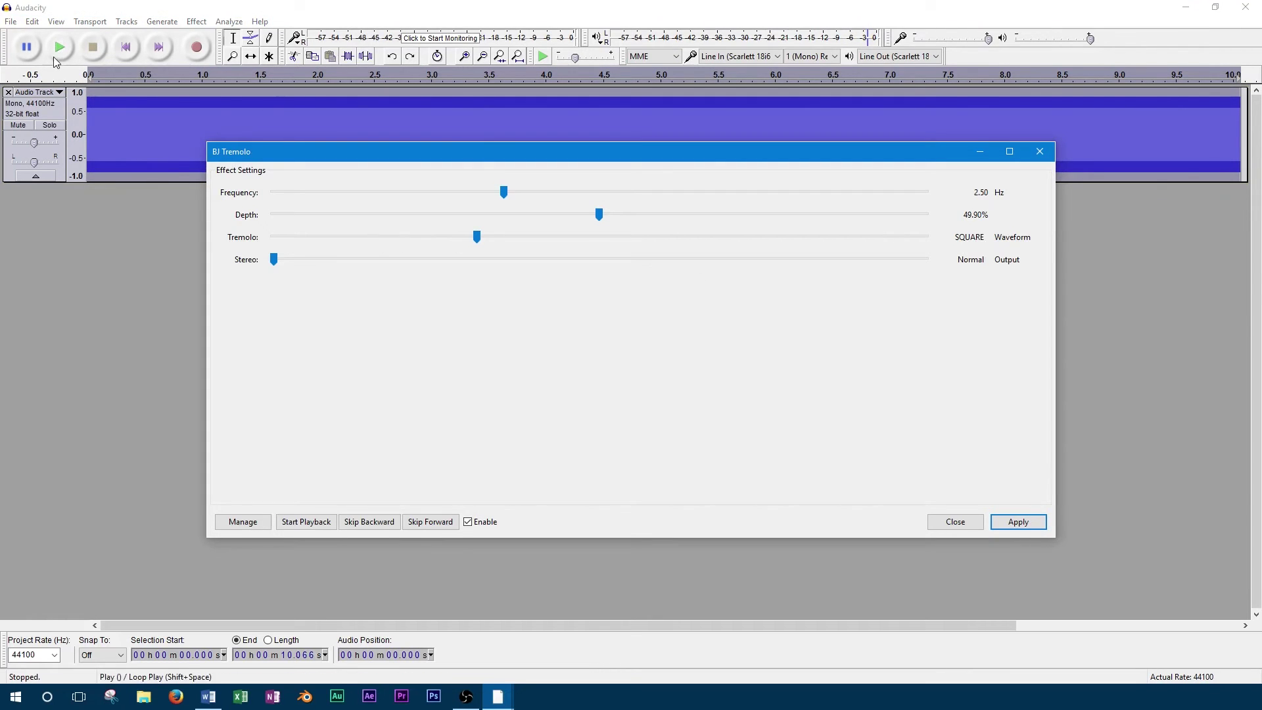
pyautogui.click(59, 48)
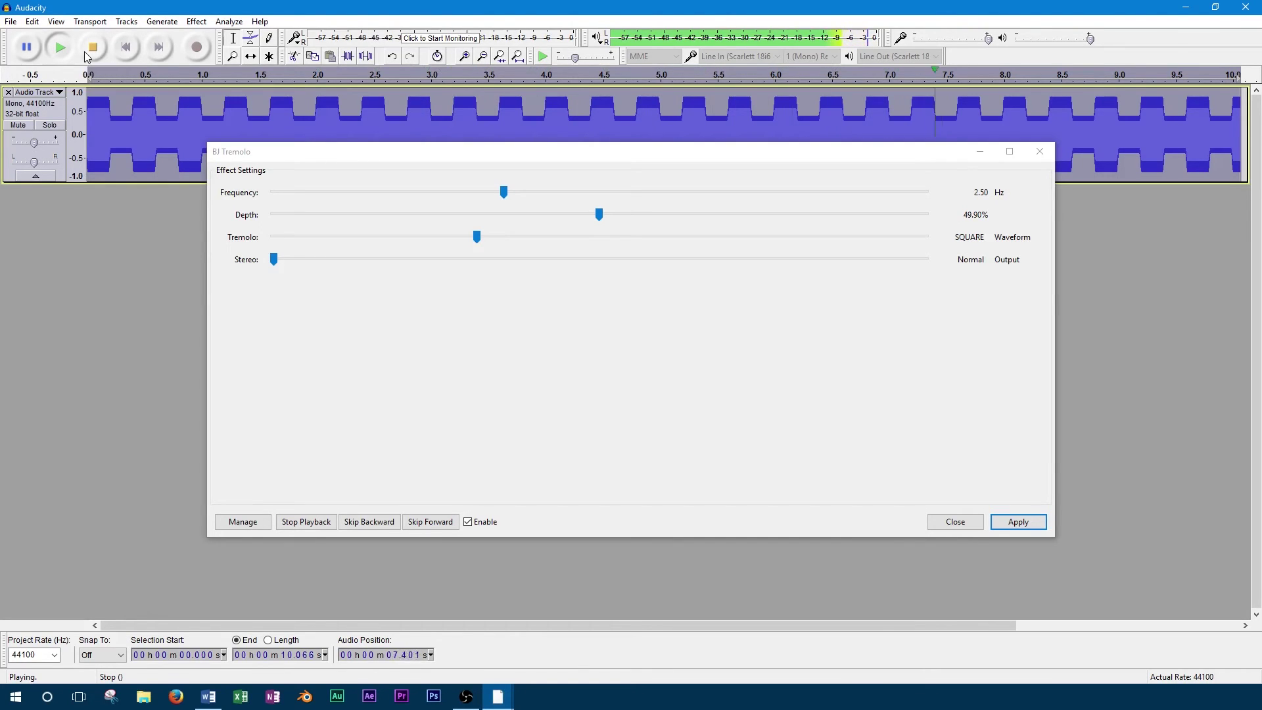
pyautogui.click(86, 56)
# - Restore the plain tone, then apply and play the SAW UP and SAW DOWN tremolos
pyautogui.click(995, 519)
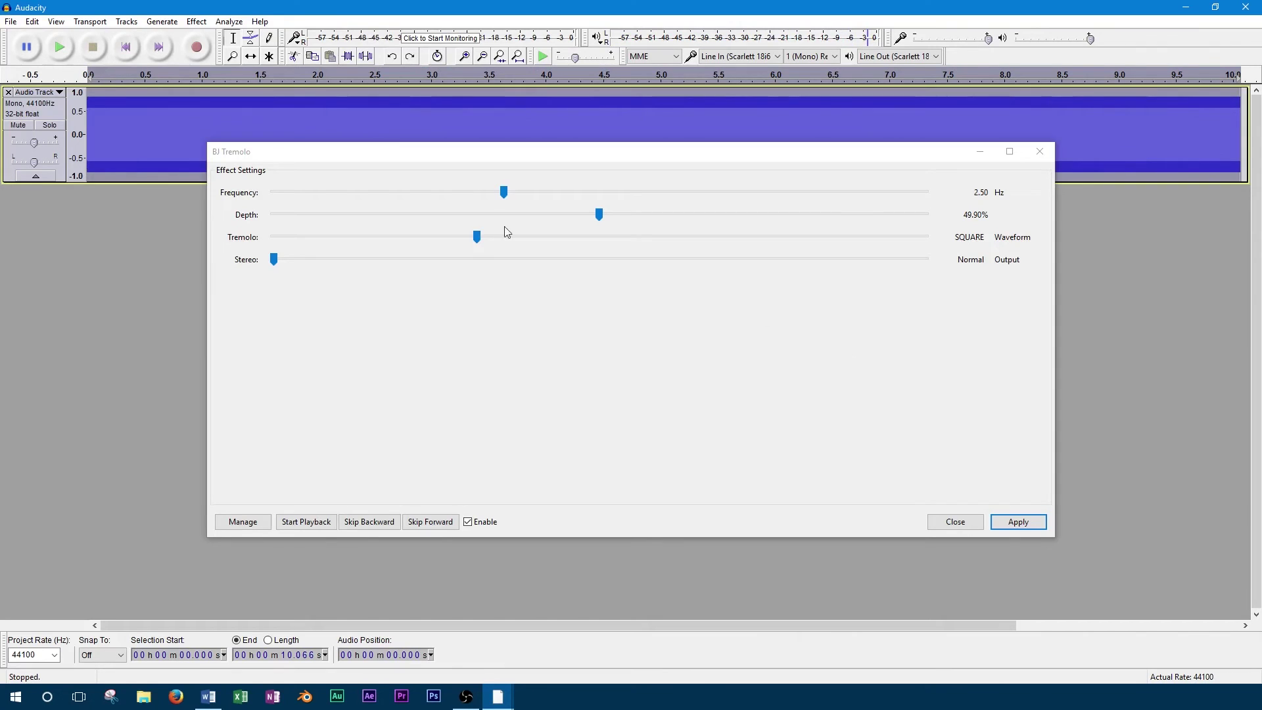
pyautogui.moveTo(477, 236); pyautogui.dragTo(576, 236)
pyautogui.click(1018, 522)
pyautogui.click(60, 47)
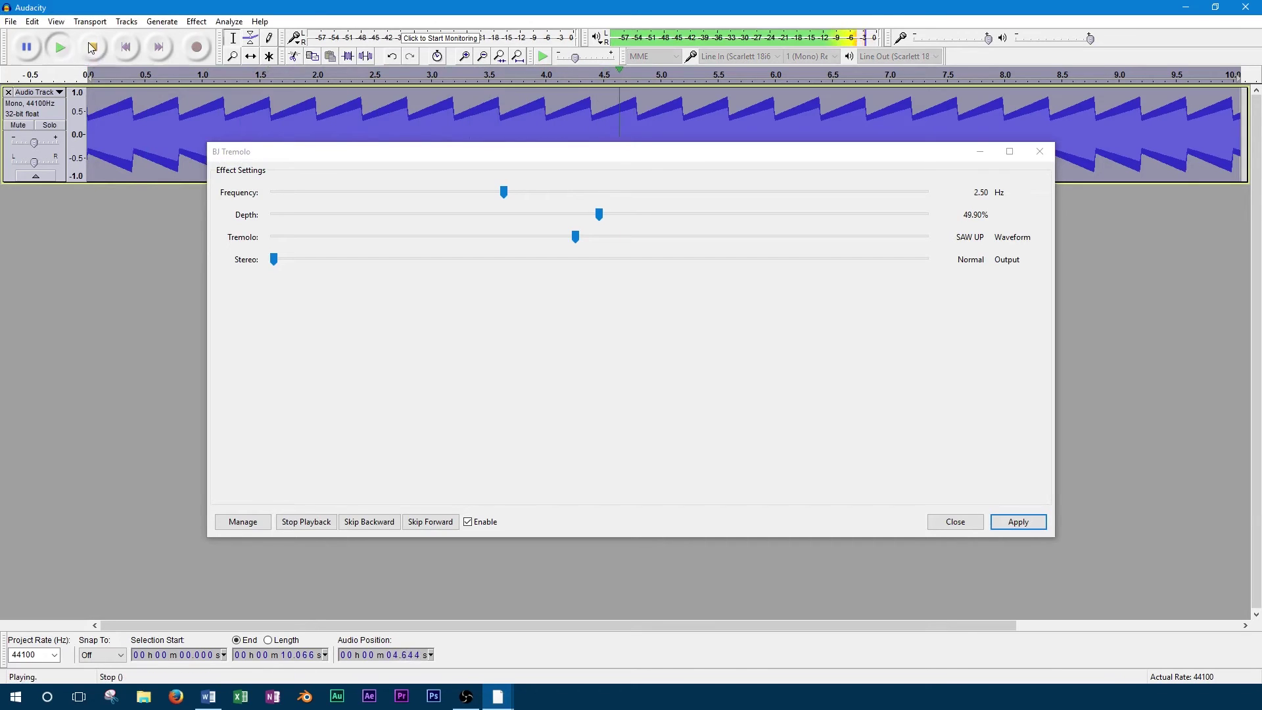
pyautogui.click(92, 47)
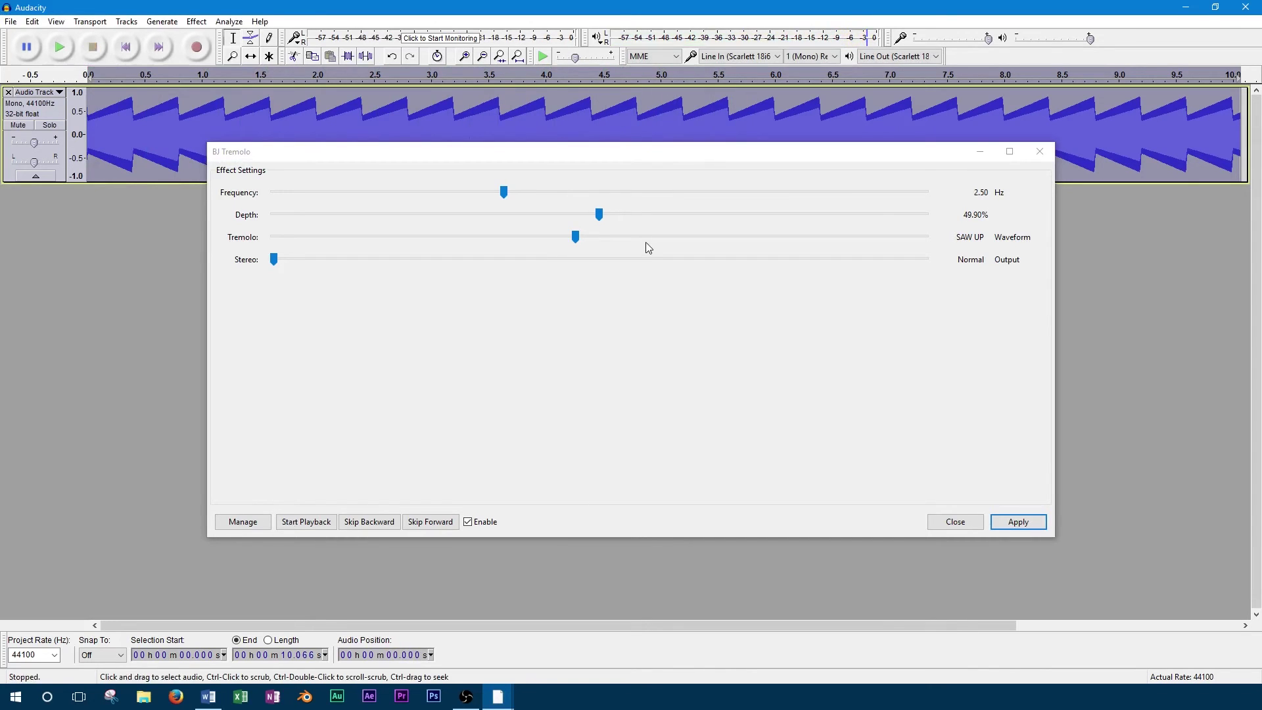
pyautogui.click(589, 235)
pyautogui.click(1019, 522)
pyautogui.click(60, 46)
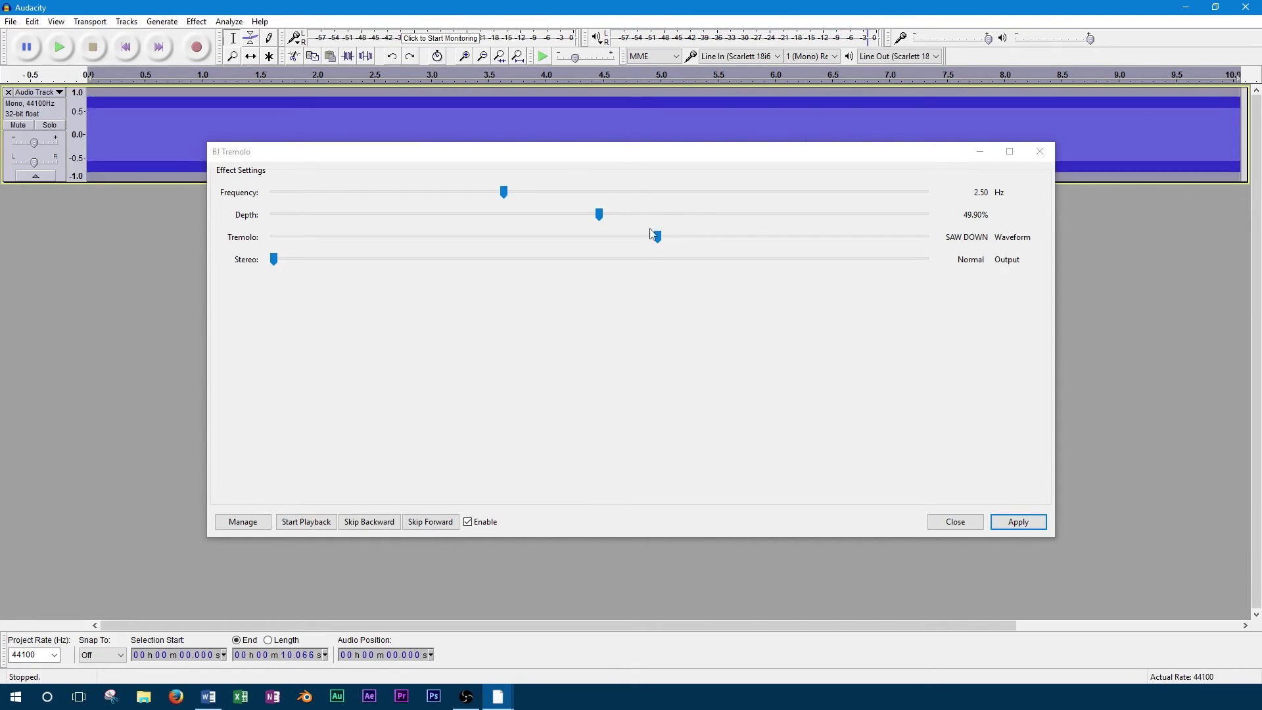
# - Apply and play the EXP UP tremolo waveform
pyautogui.moveTo(657, 236); pyautogui.dragTo(752, 237)
pyautogui.click(1018, 521)
pyautogui.press('Escape')
pyautogui.click(197, 21)
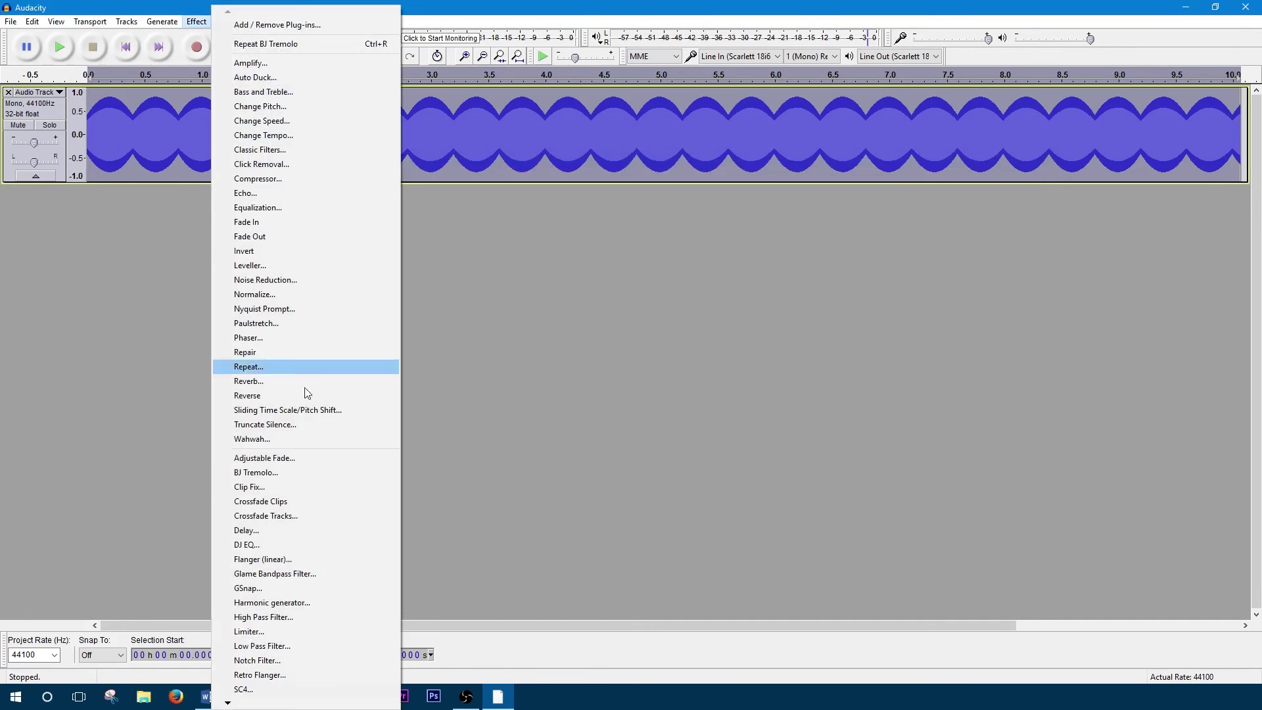
pyautogui.click(307, 394)
pyautogui.click(74, 46)
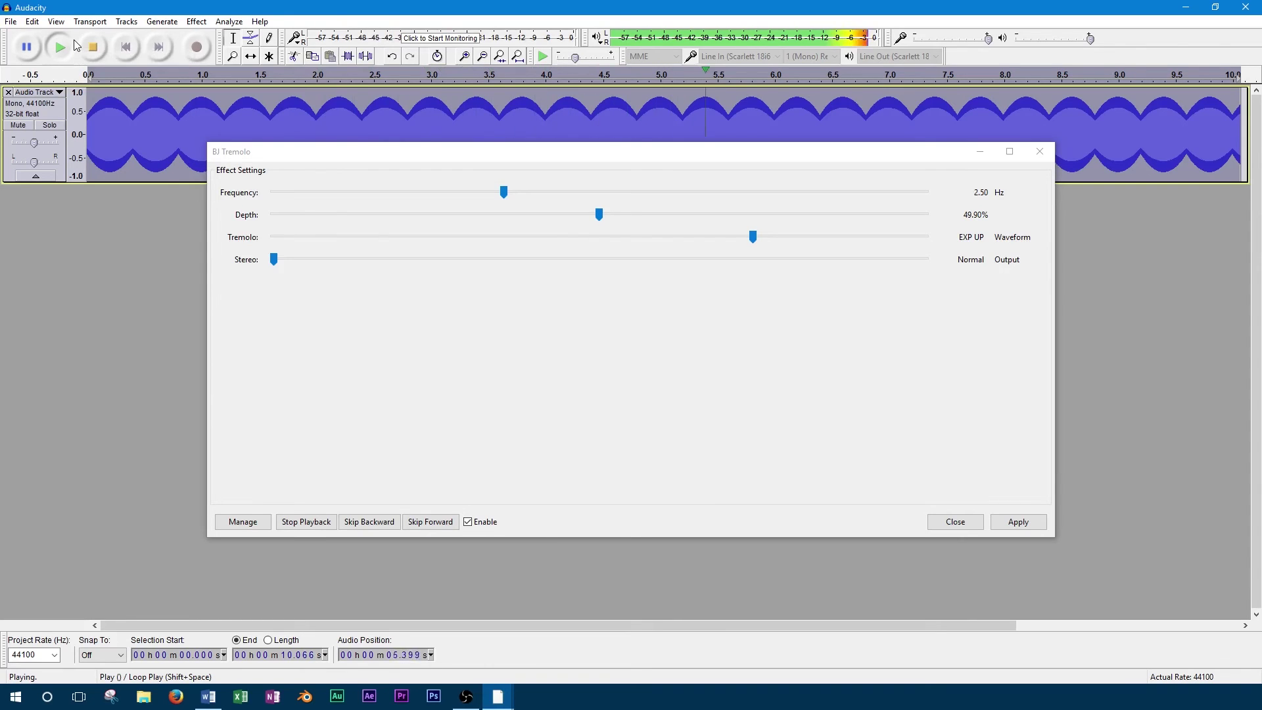
pyautogui.click(76, 46)
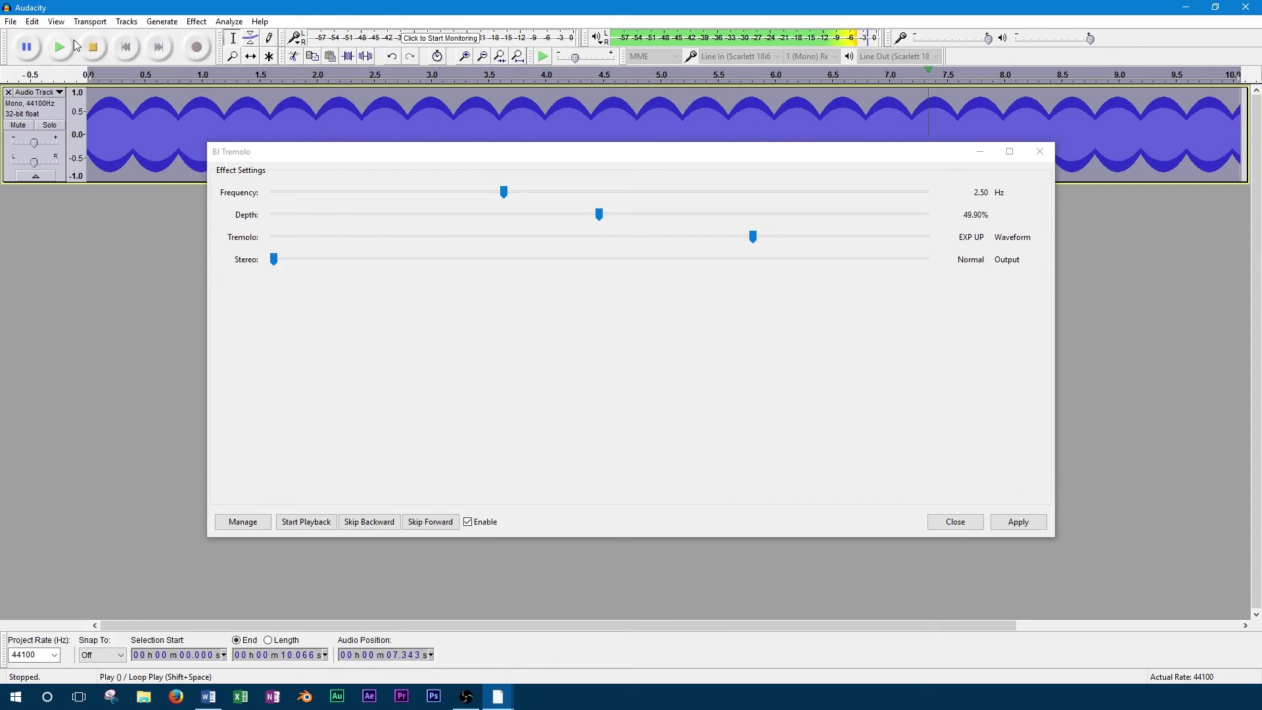
# - Apply the EXP DOWN tremolo and play the result
pyautogui.moveTo(753, 238); pyautogui.dragTo(851, 238)
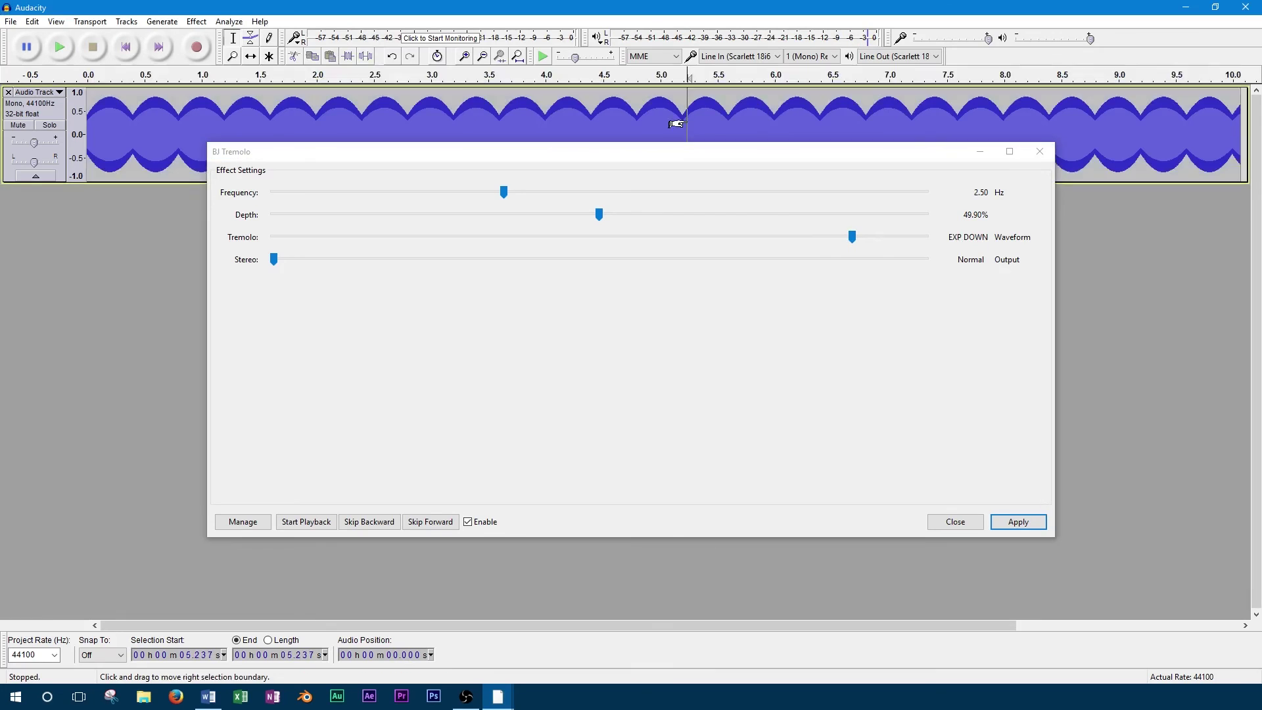
pyautogui.click(1018, 522)
pyautogui.press('space')
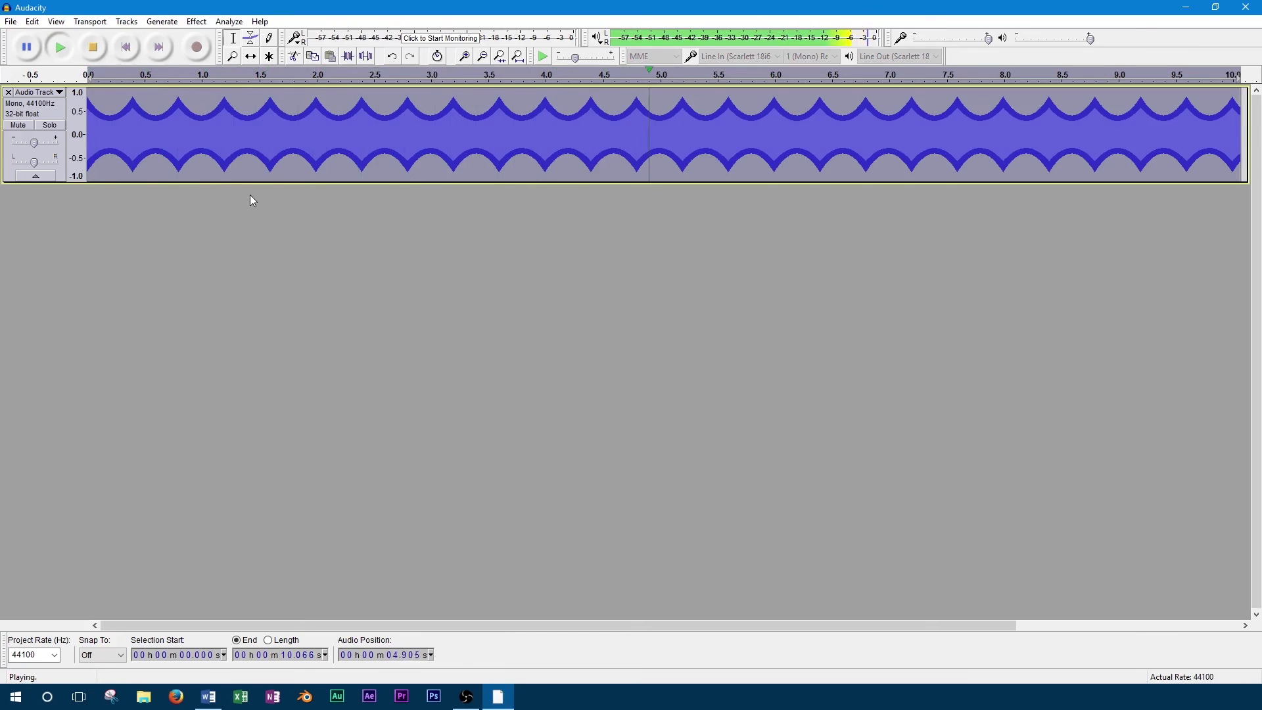
# - Undo the EXP DOWN tremolo and reopen BJ Tremolo with Stereo centred
pyautogui.hotkey('ctrl', 'z')
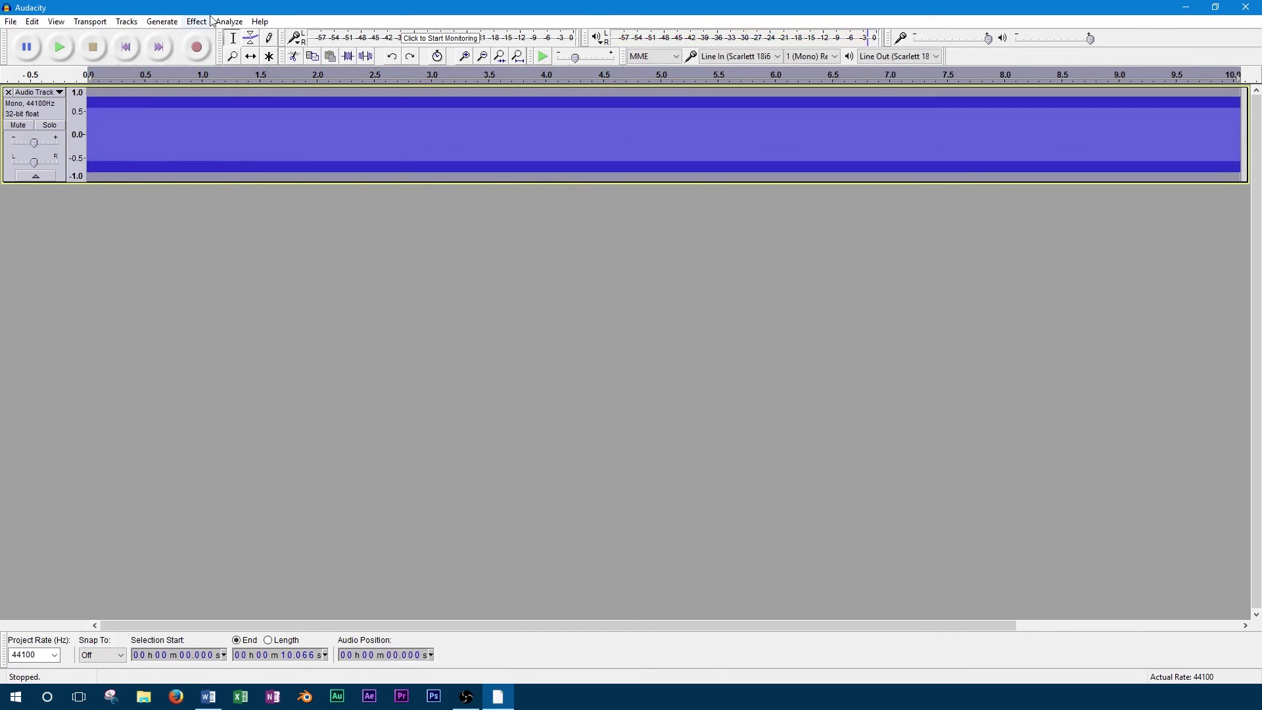
pyautogui.click(210, 21)
pyautogui.click(312, 474)
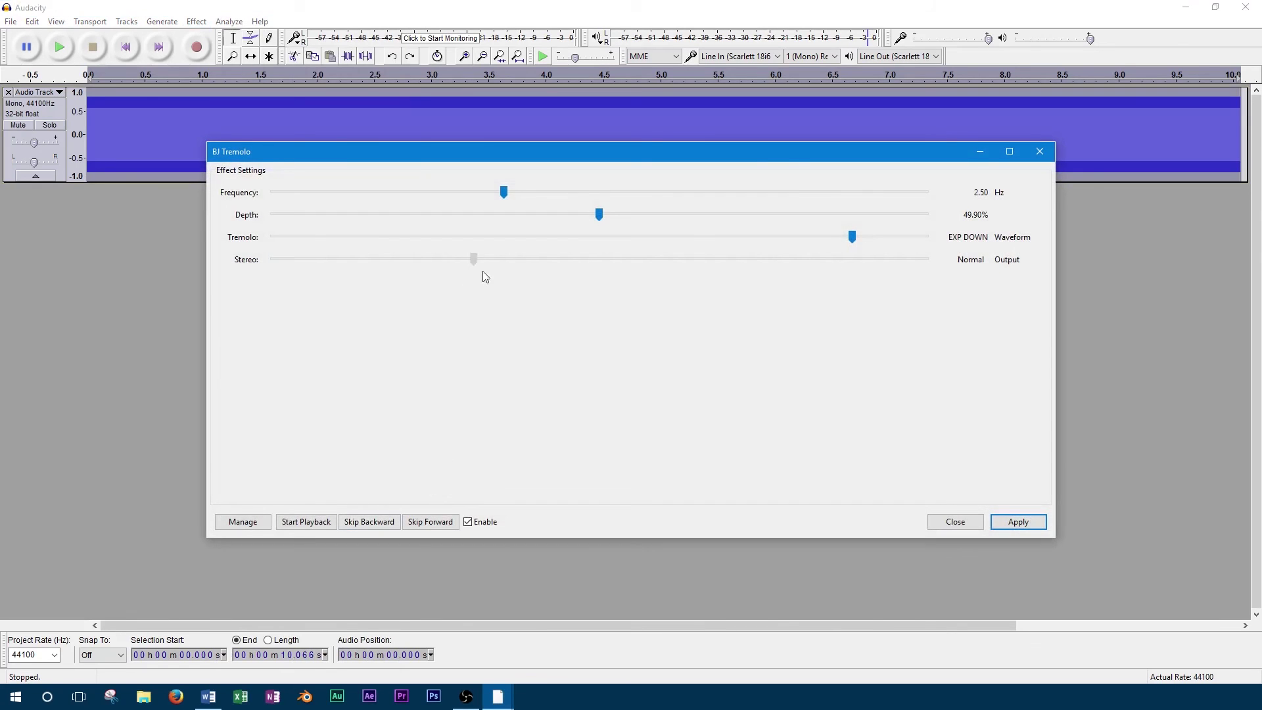
pyautogui.moveTo(483, 272); pyautogui.dragTo(676, 294)
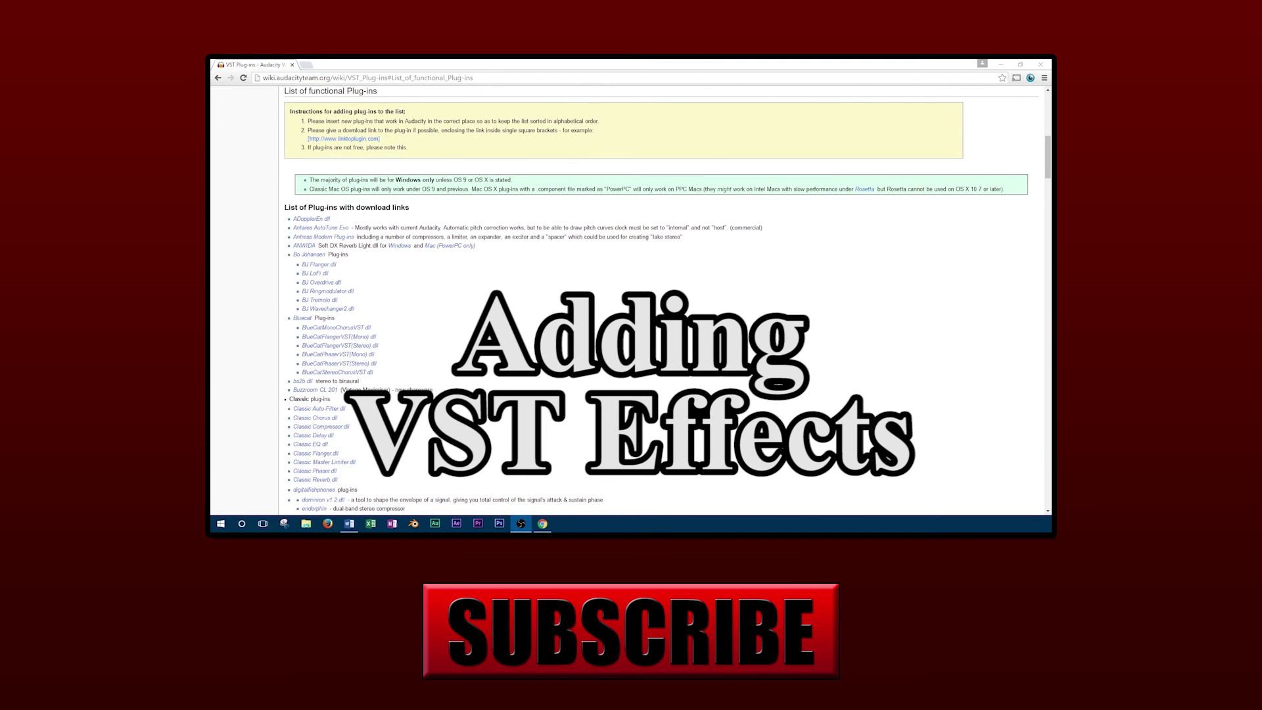
# - Download bojo.zip via the BJ Tremolo.dll link on the wiki page
pyautogui.click(322, 301)
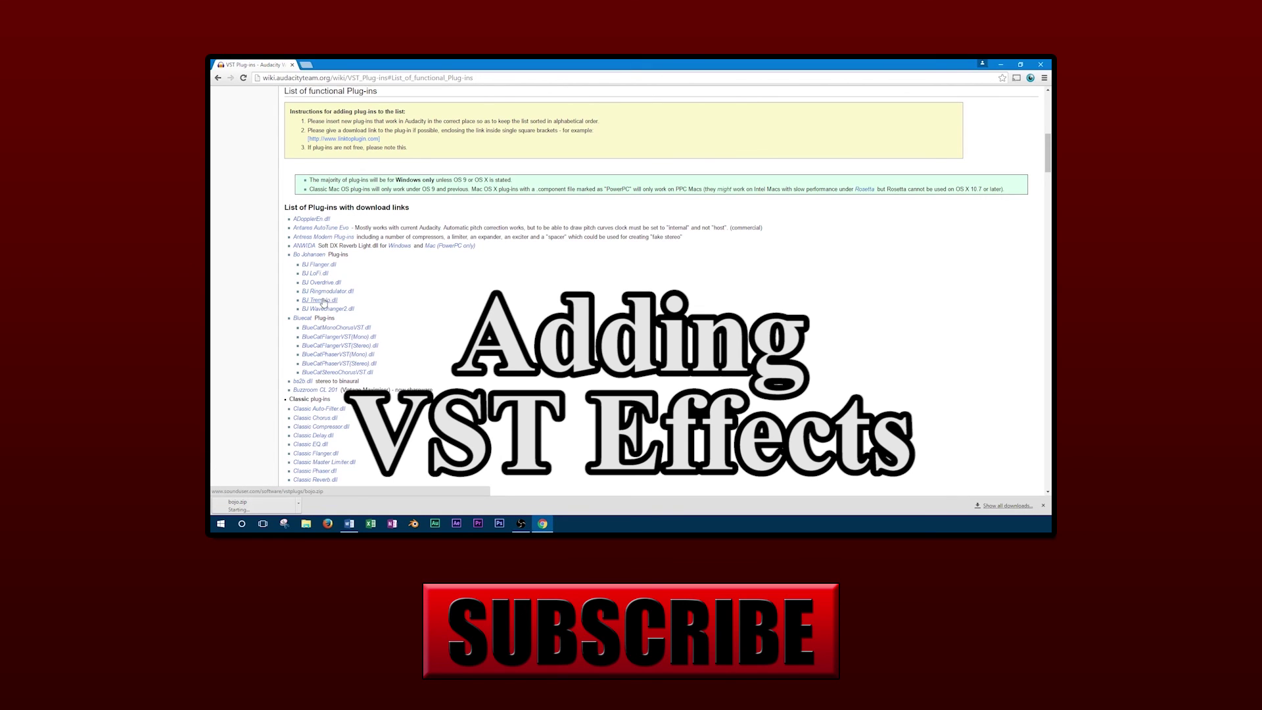